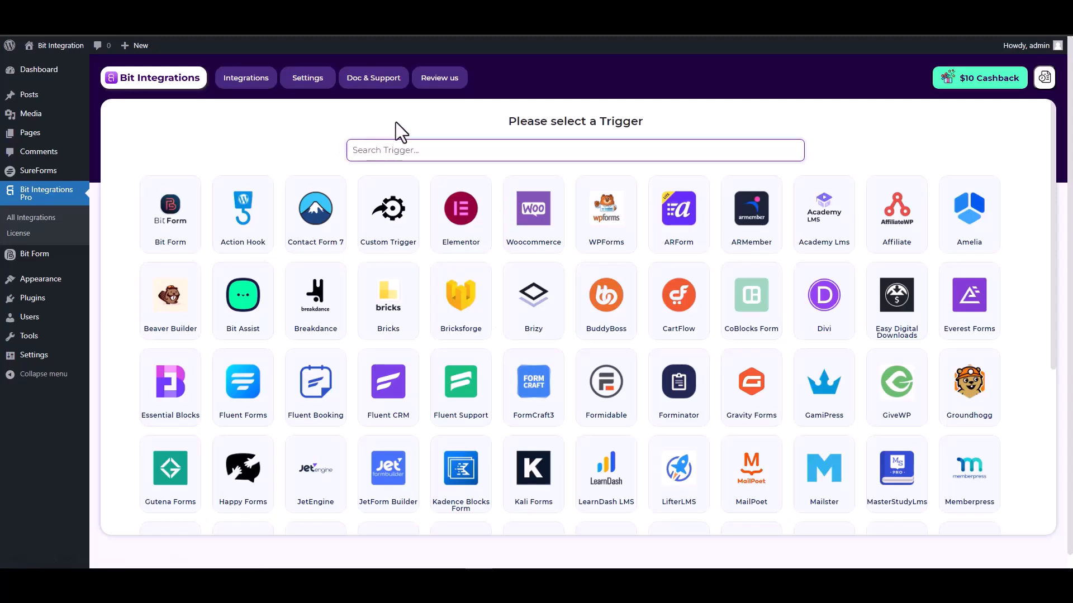
Choose SureForms as the trigger, select its form named SureForms, and proceed to the action selection
type("sure")
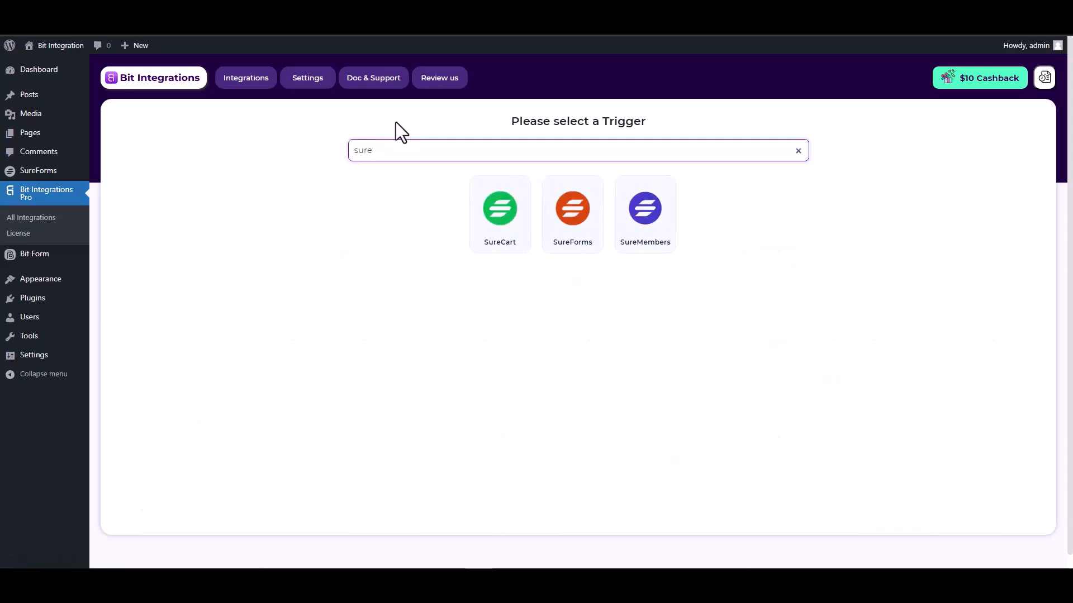
left_click(574, 240)
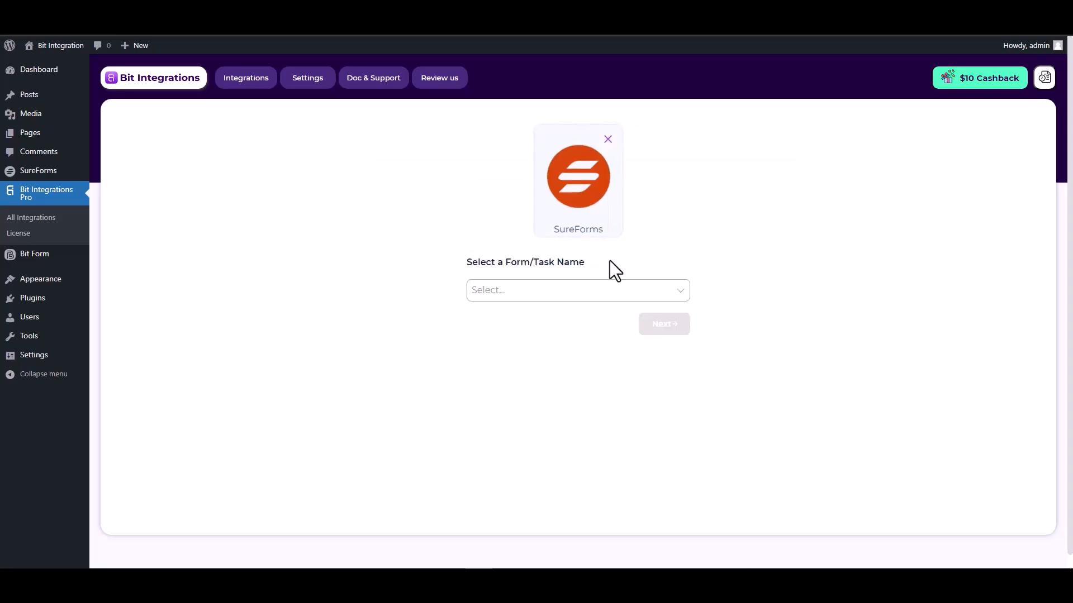
left_click(520, 289)
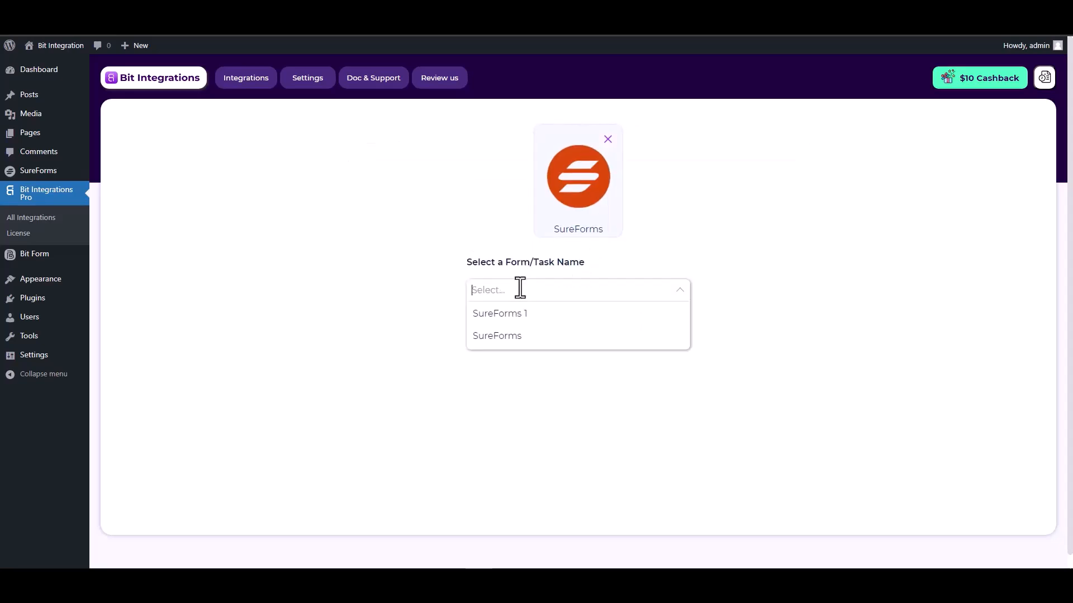
left_click(512, 337)
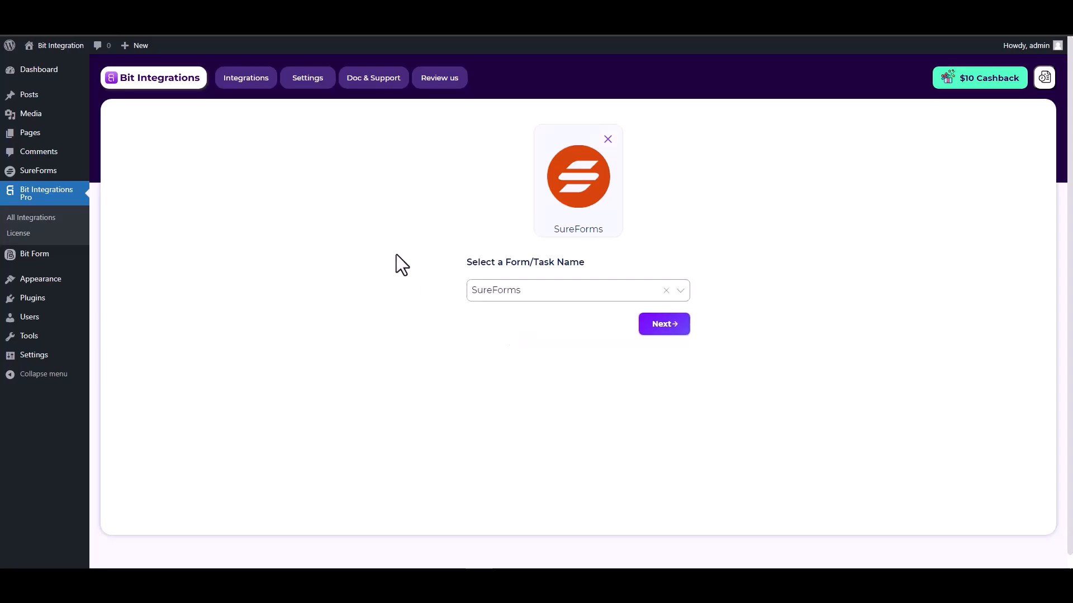
left_click(659, 332)
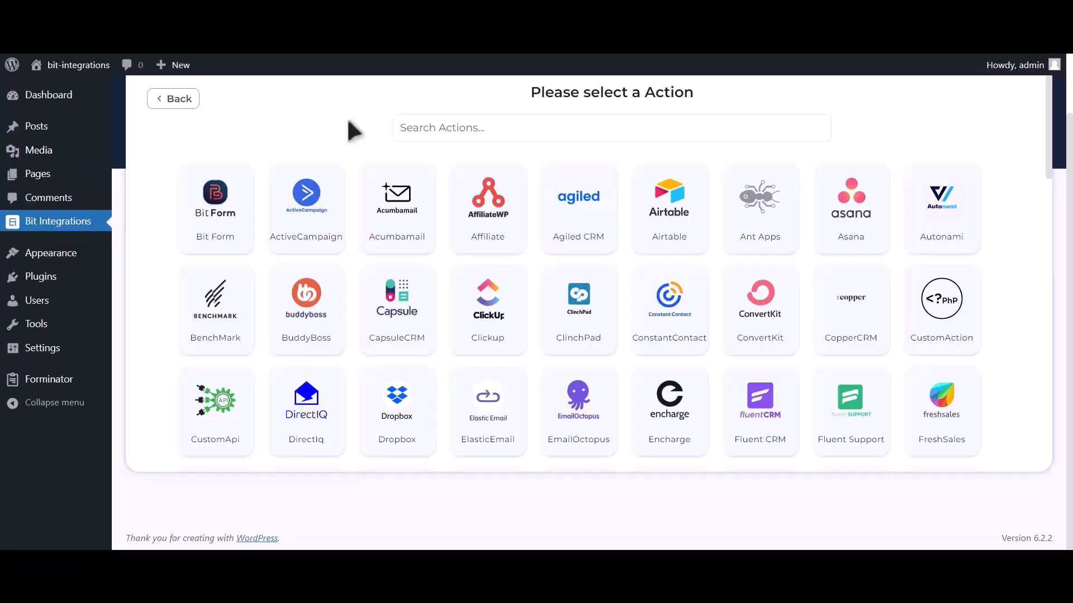
Find Google Calendar among the available actions and choose it as the integration's action
left_click(441, 129)
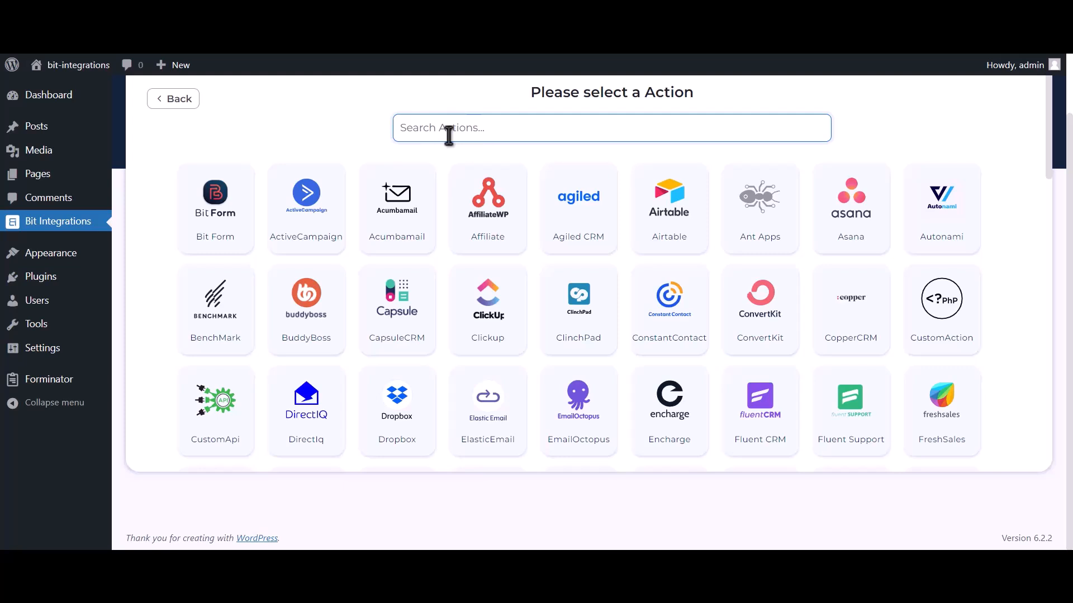
type("google")
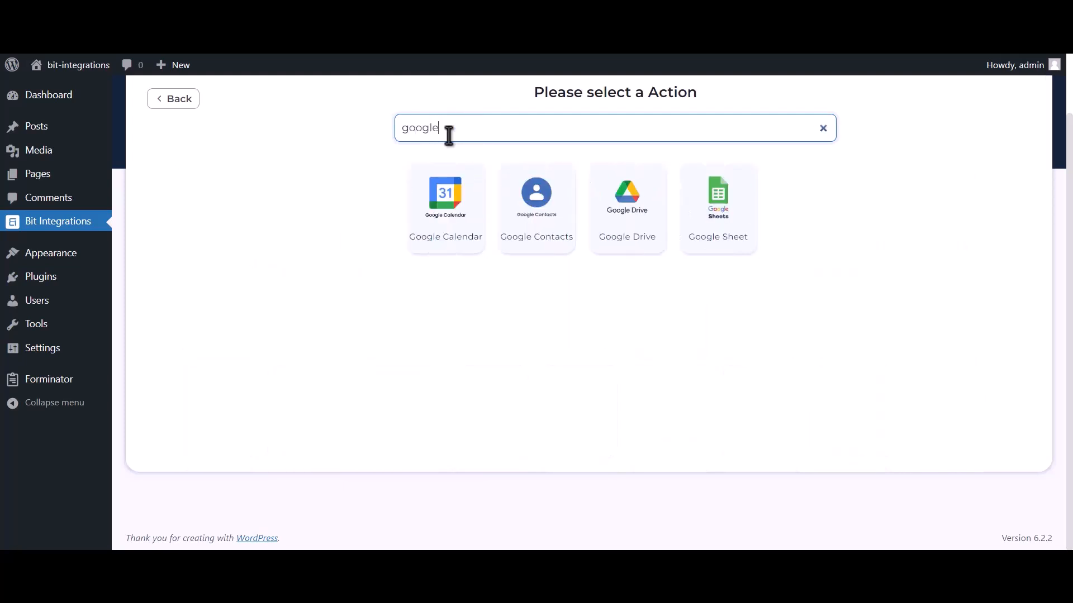
type(" calendar")
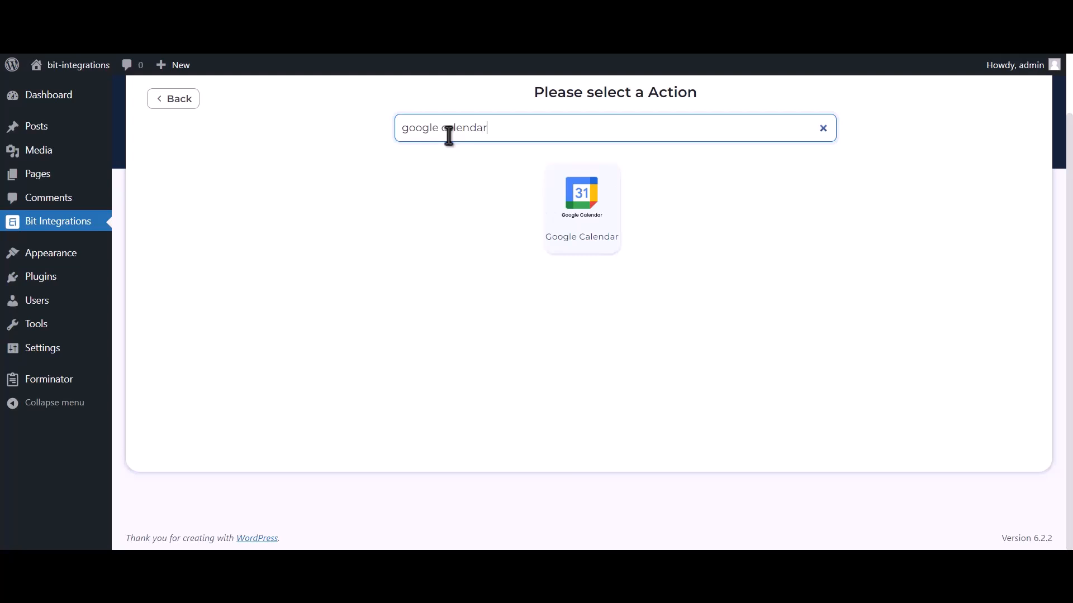
left_click(598, 232)
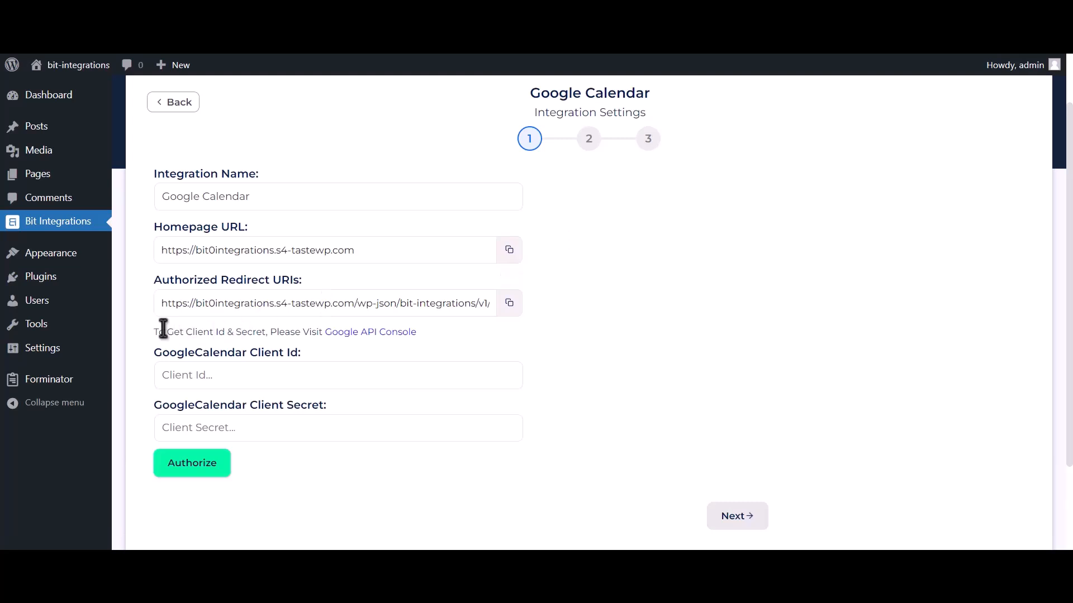
Go to the Google API Console from the integration settings and create a project named Bit Integrations
left_click_drag(154, 331, 318, 335)
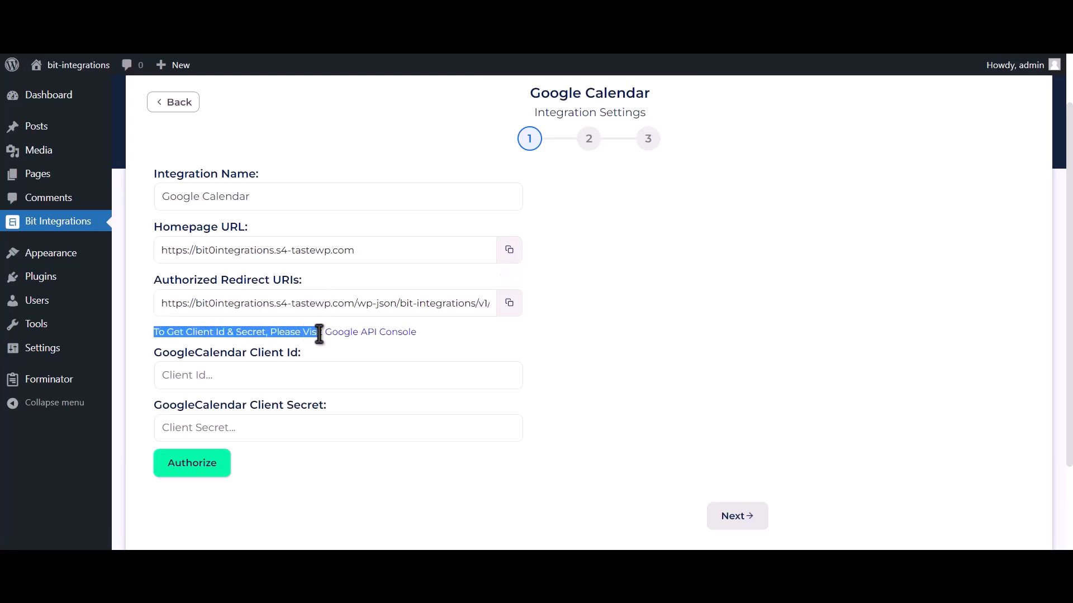
left_click(362, 333)
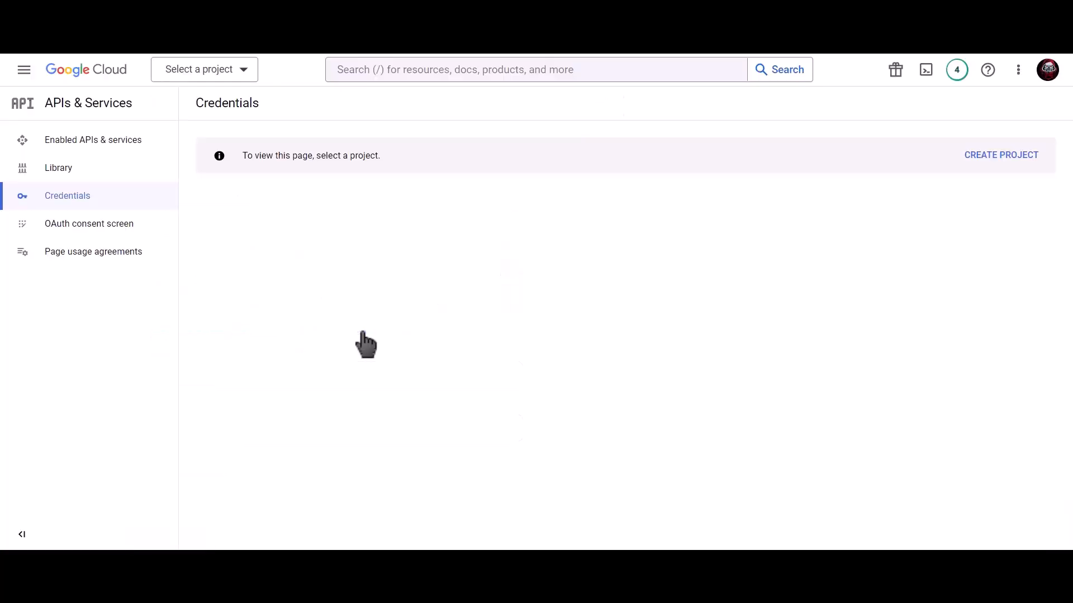
left_click(988, 156)
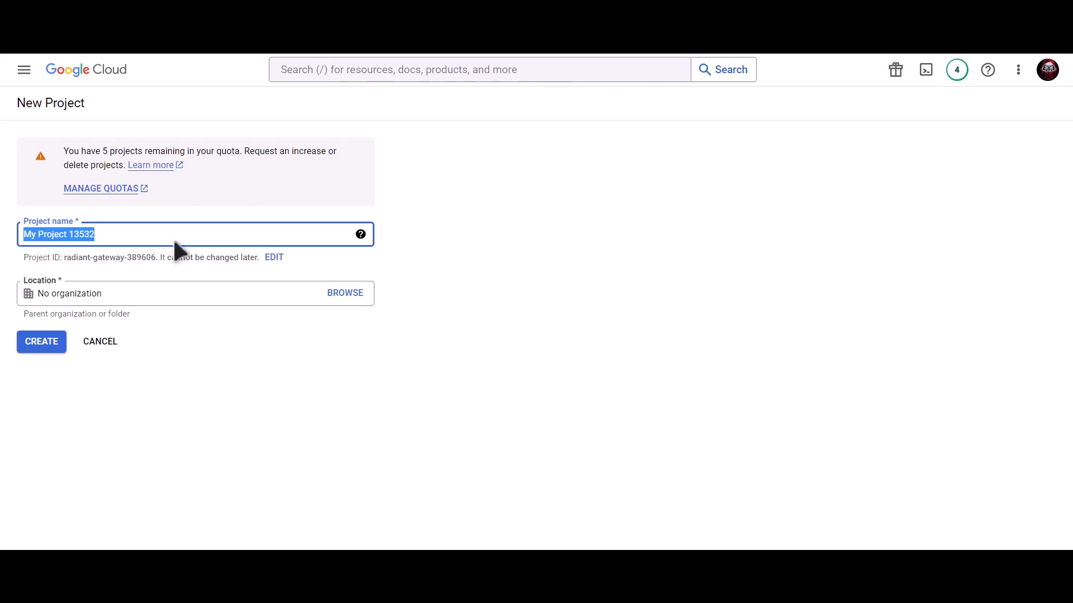
type("Bit Integra")
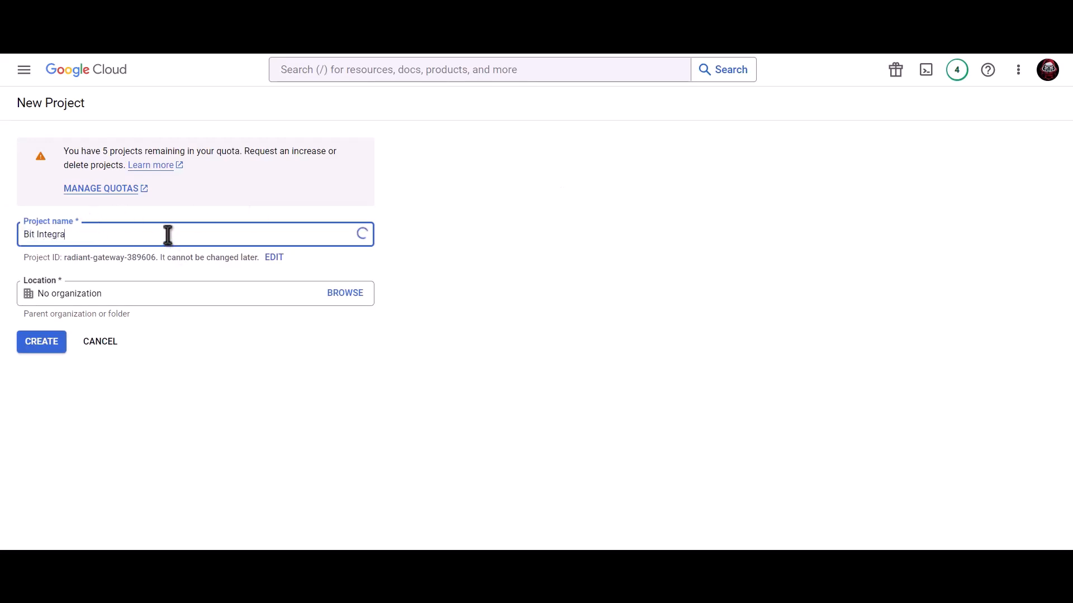
type("tions")
left_click(47, 345)
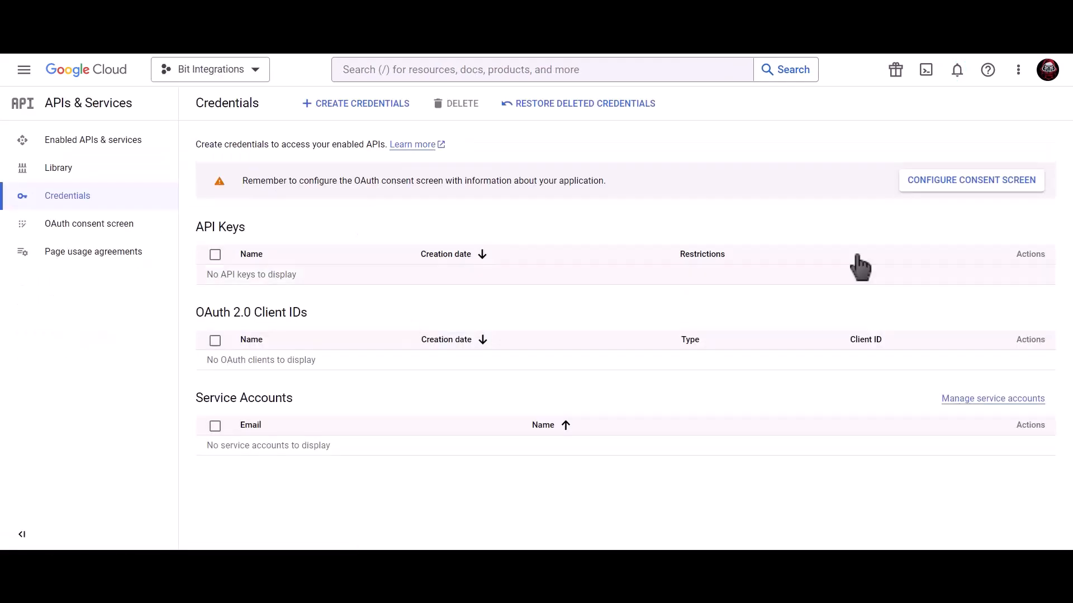
Start configuring the project's OAuth consent screen with the External user type
left_click(930, 187)
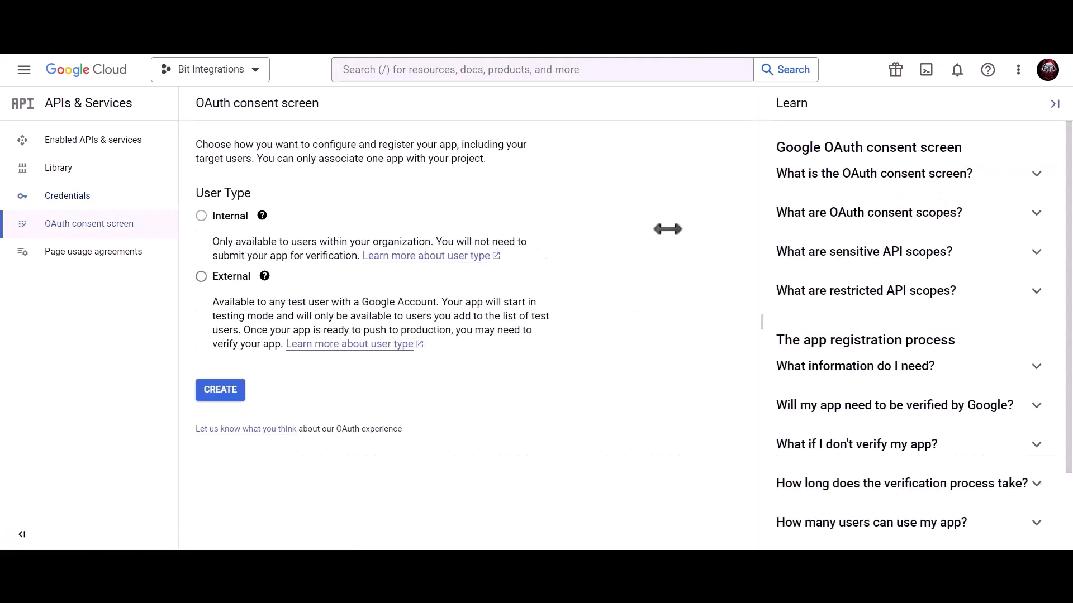
left_click(201, 277)
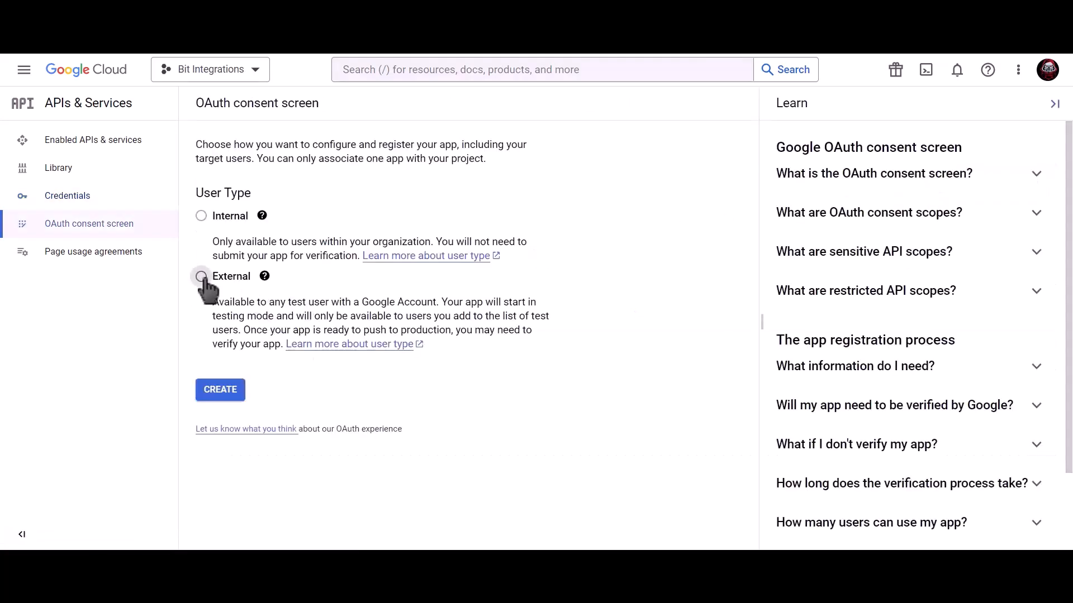
left_click(224, 398)
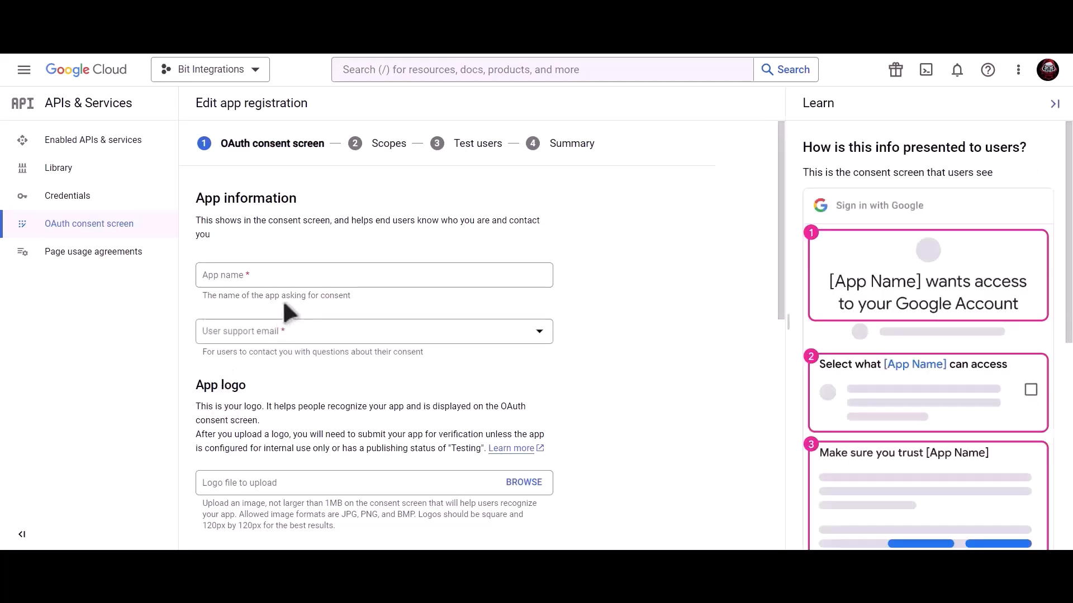
Register the app as Bit Integrations with the user support email and the developer contact email, and save the app information
left_click(293, 278)
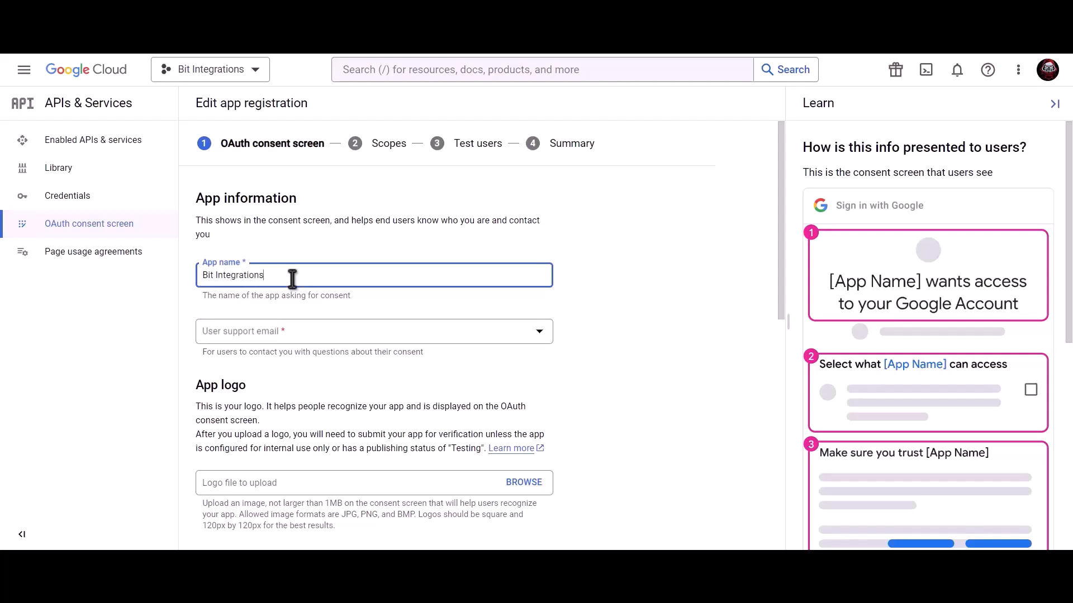
left_click(292, 336)
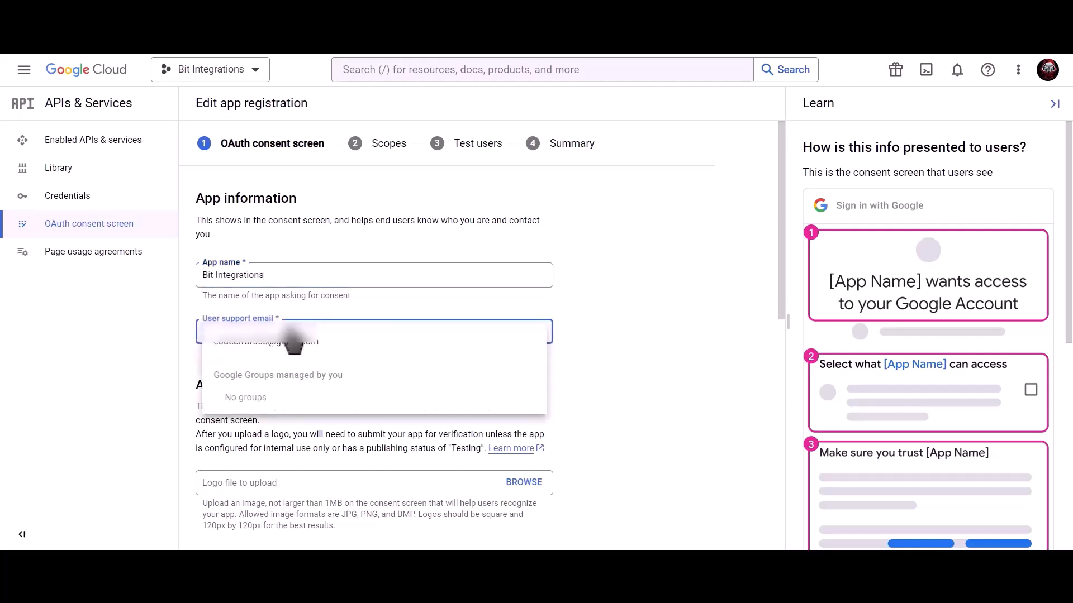
left_click(296, 350)
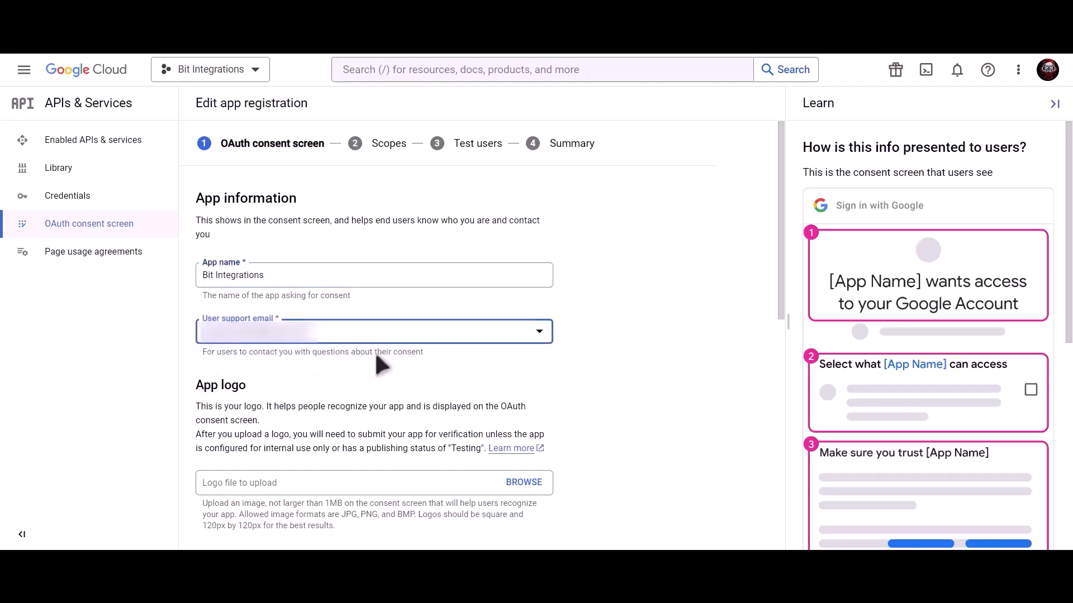
scroll(377, 360, "down", 10)
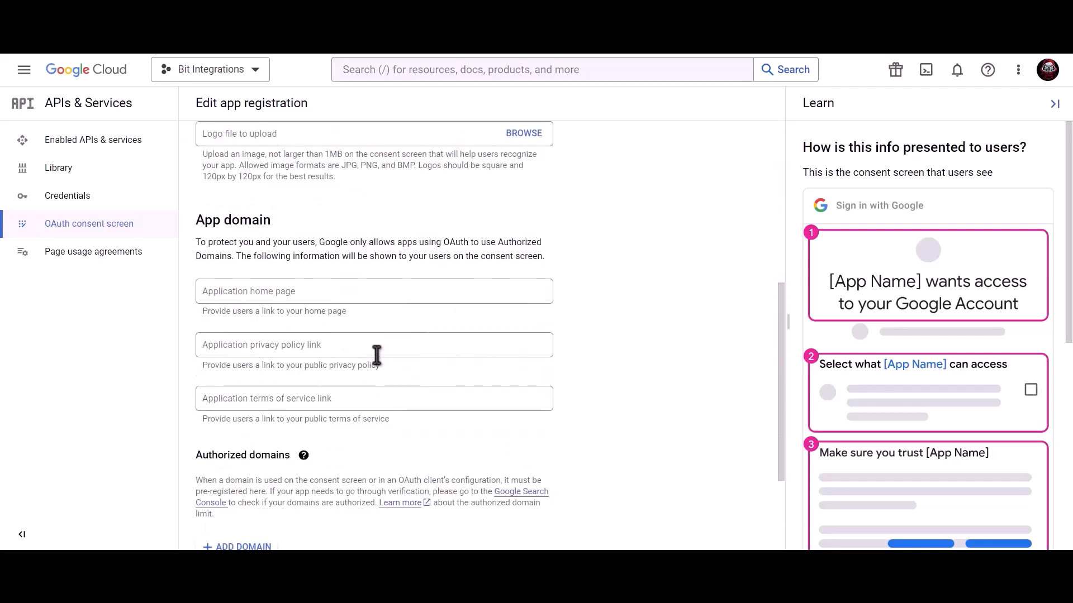
left_click(308, 467)
key("ctrl+v")
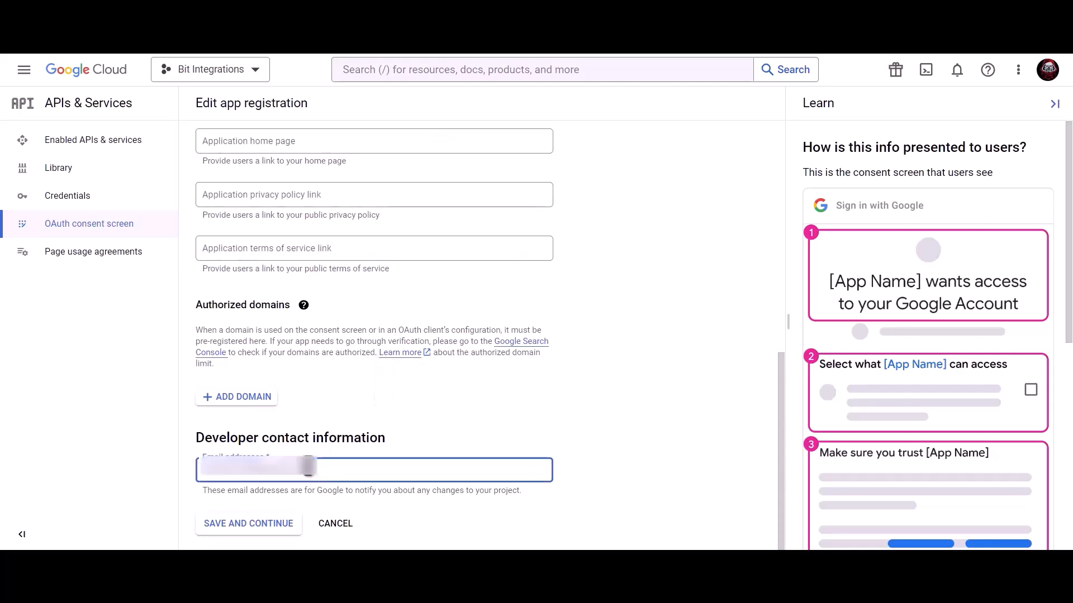
left_click(261, 530)
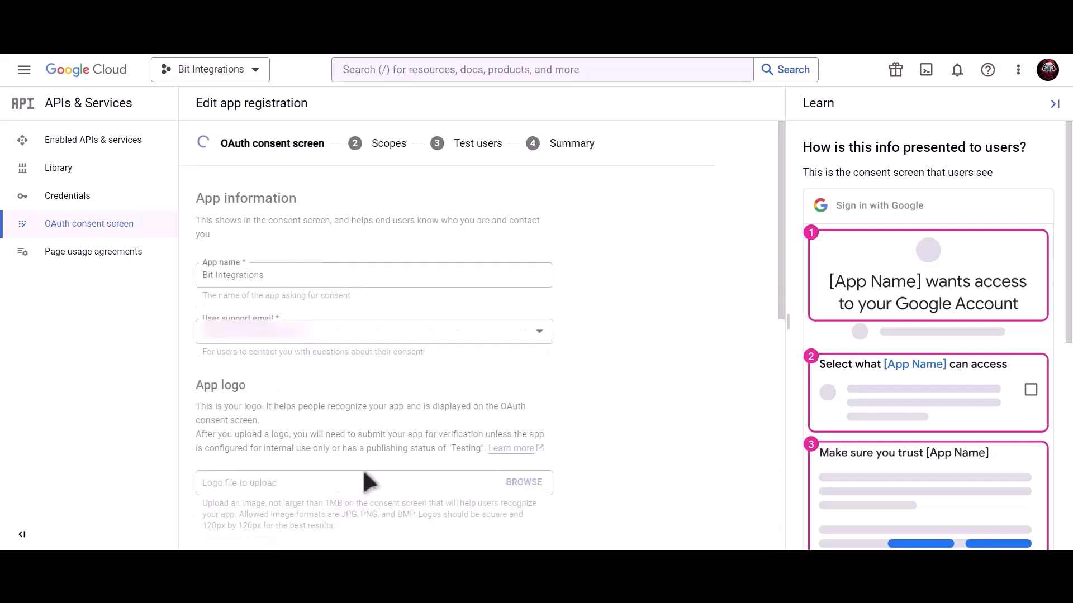
Complete the app registration without adding scopes or test users, and publish the app to production
scroll(362, 468, "down", 3)
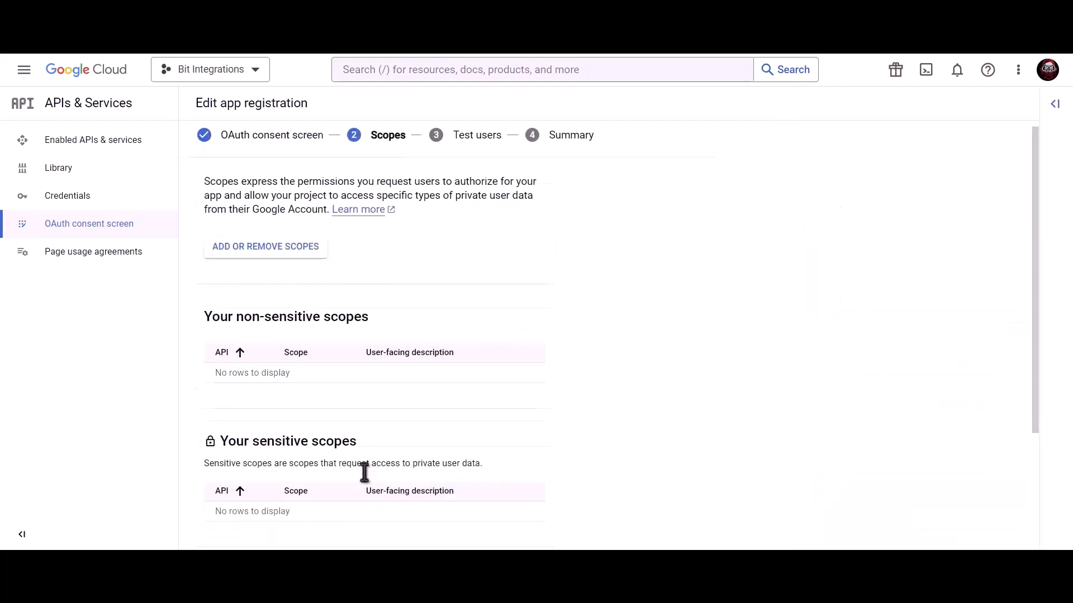
left_click(248, 525)
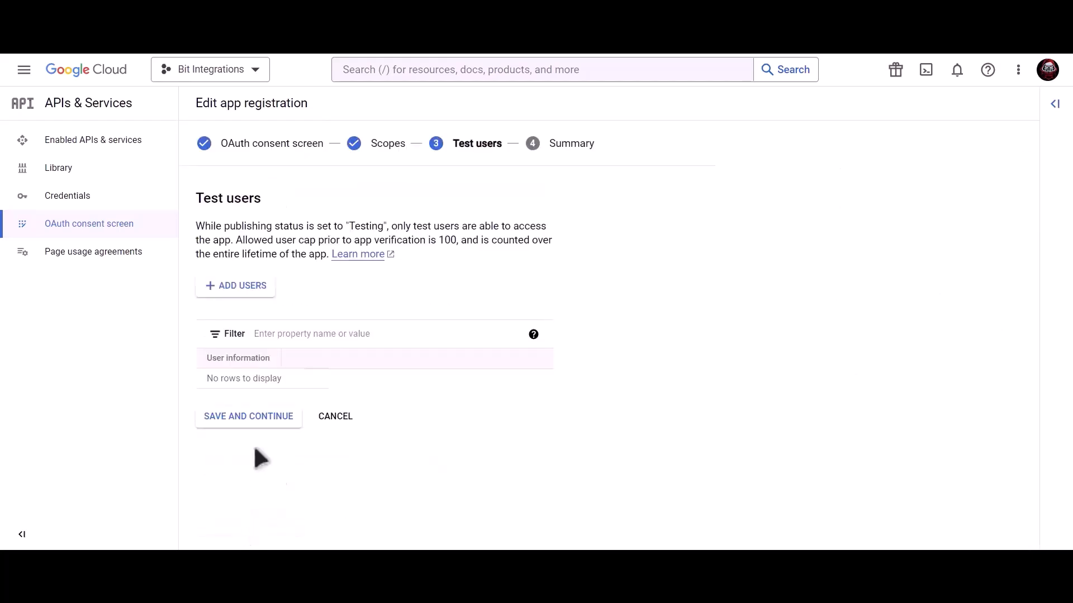
left_click(276, 423)
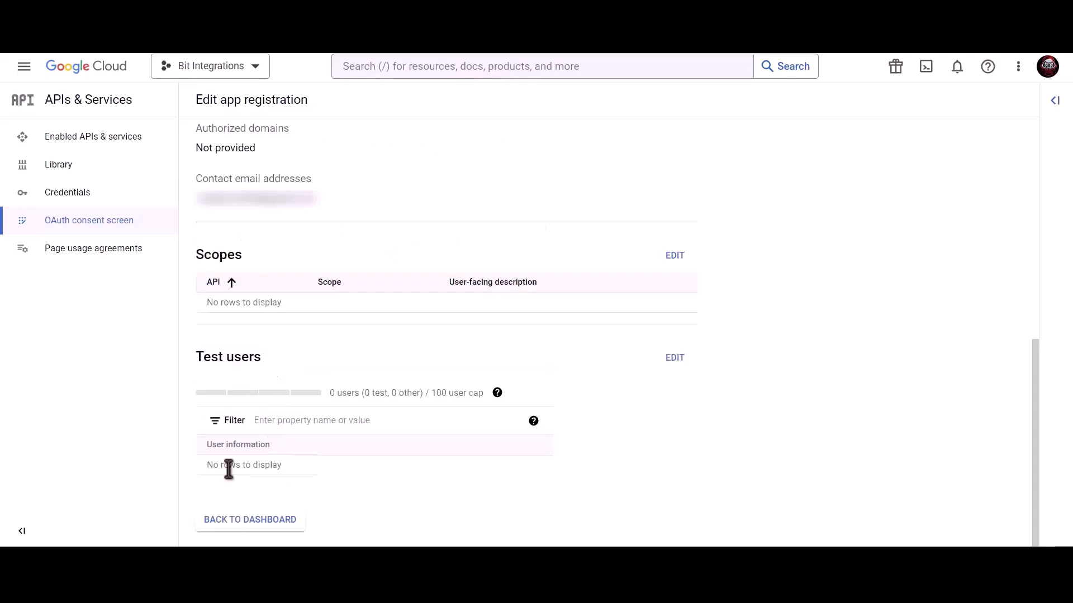
left_click(246, 520)
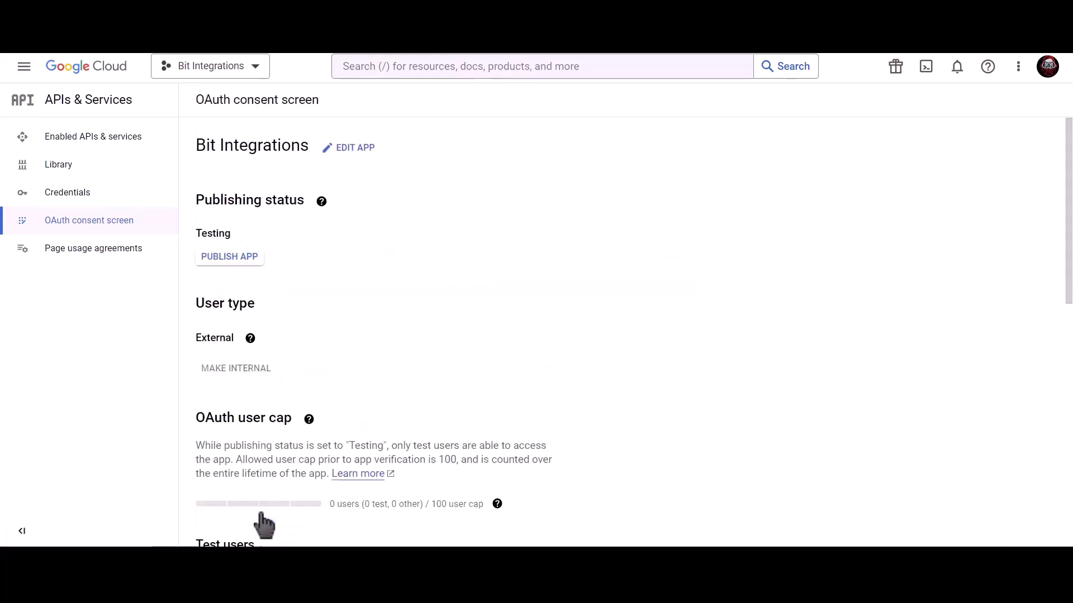
left_click(244, 263)
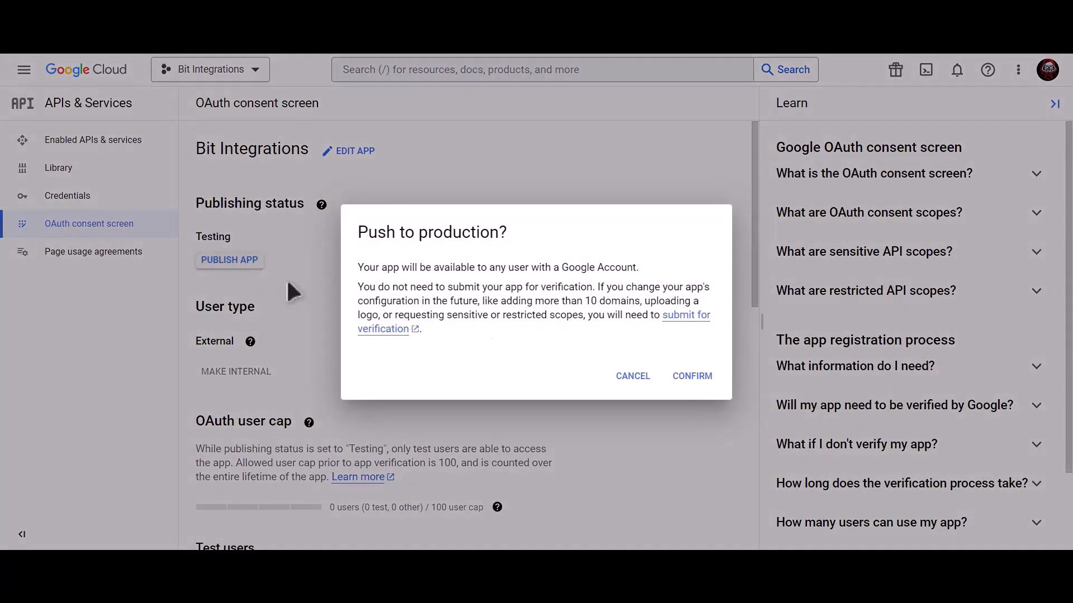
left_click(693, 377)
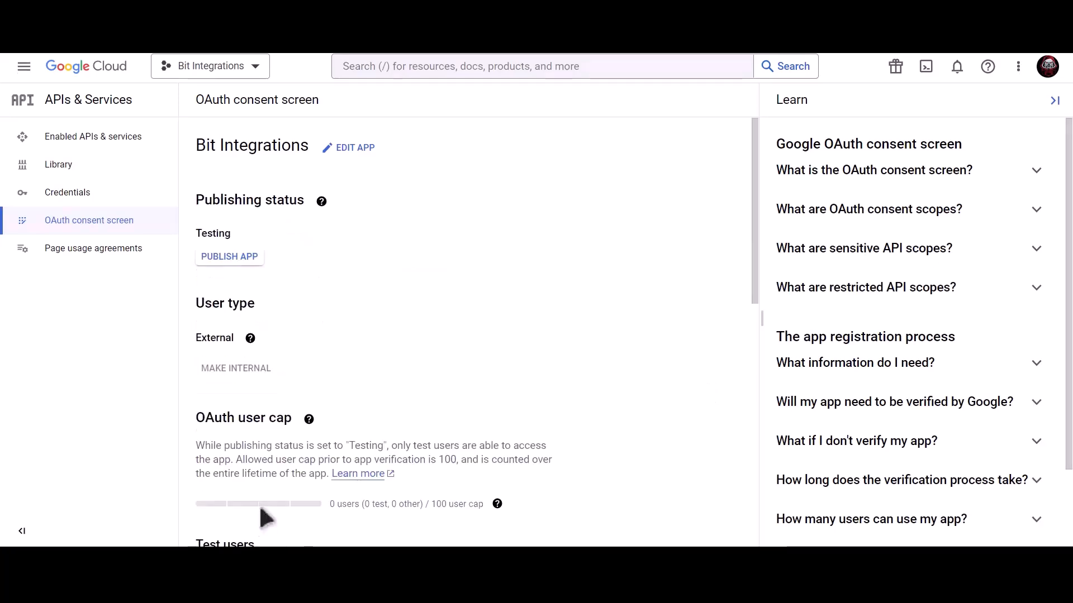
Search Google Cloud for "google calendar api" and enable the Google Calendar API for the project
left_click(141, 201)
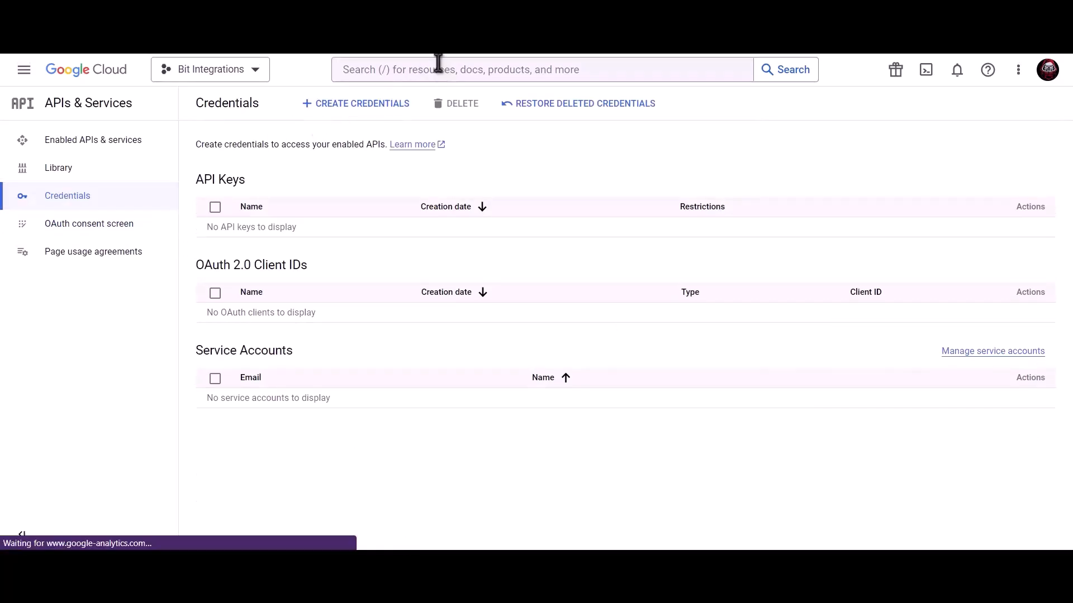
left_click(438, 65)
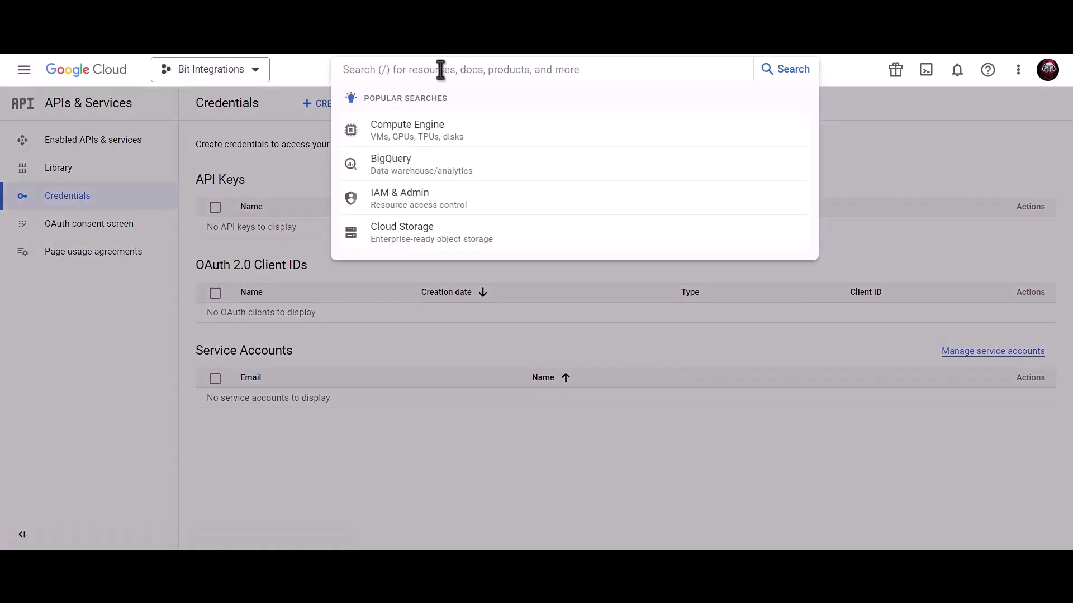
type("google calend")
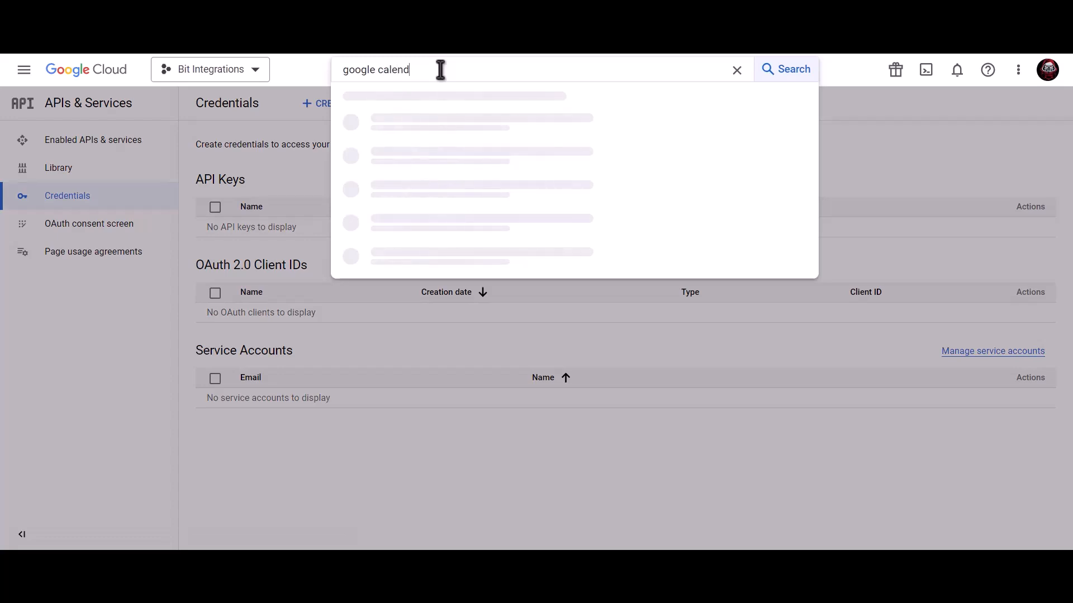
type("ar aoi")
key("BackSpace")
key("BackSpace")
type("pi")
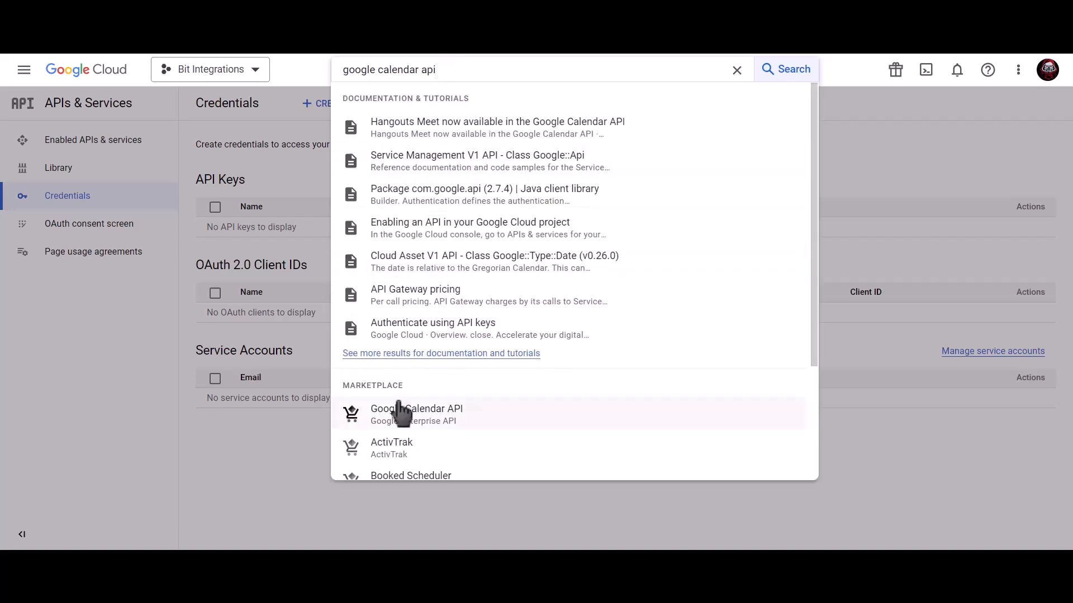
left_click(447, 424)
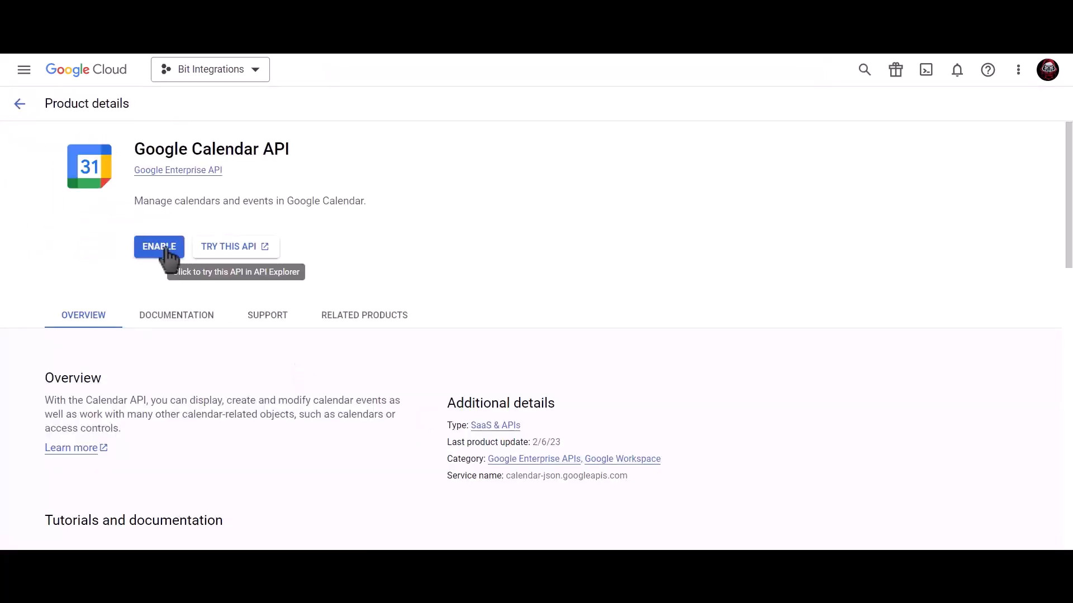
left_click(160, 247)
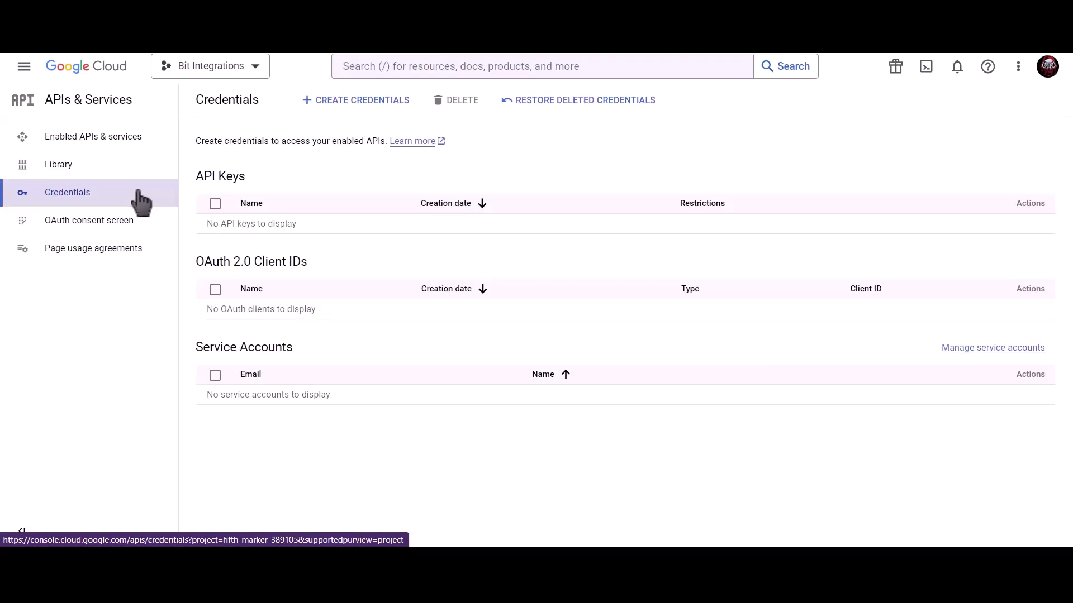
Start creating an OAuth client ID with the Web application type and name it Bit Integrations
left_click(362, 103)
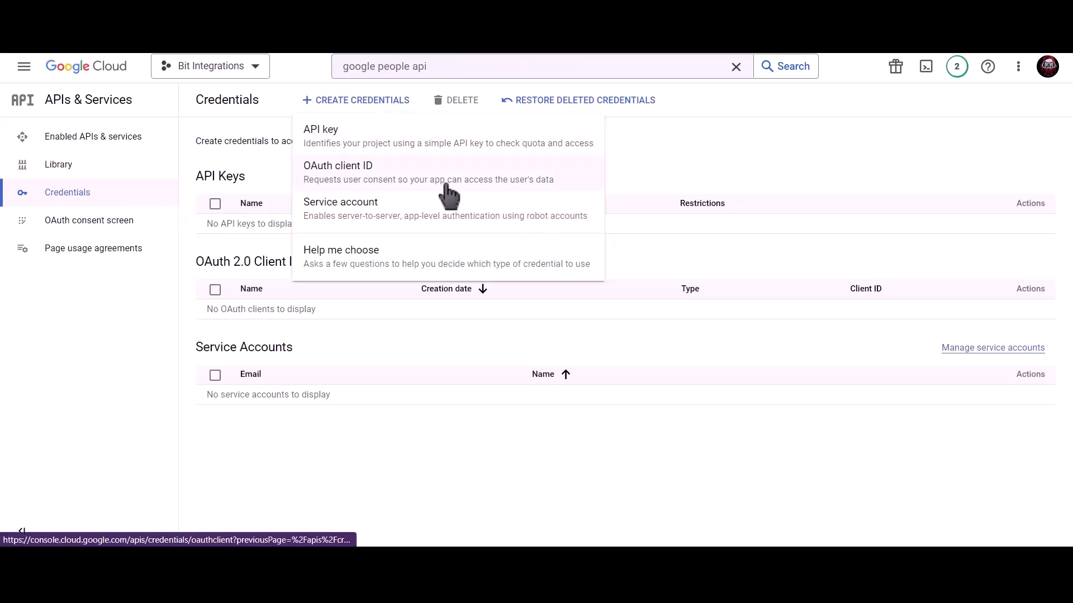
left_click(447, 187)
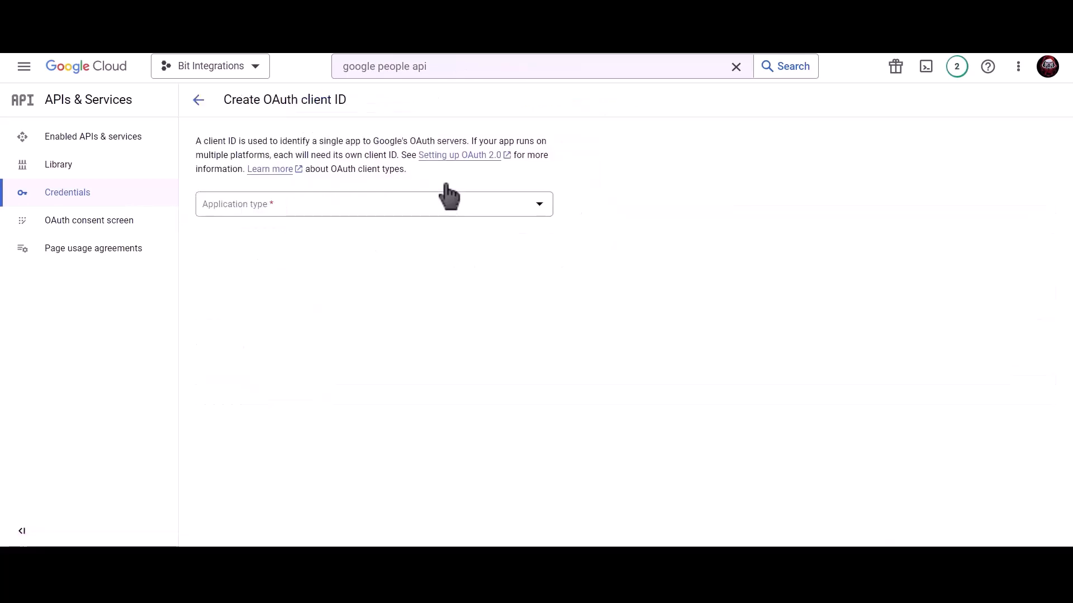
left_click(331, 207)
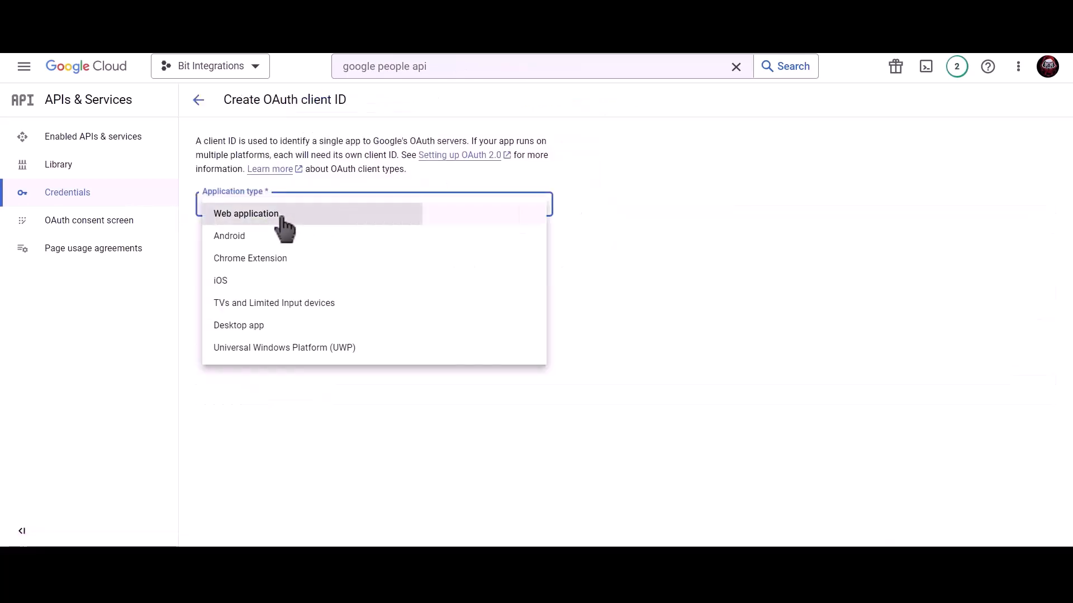
left_click(282, 218)
left_click(277, 240)
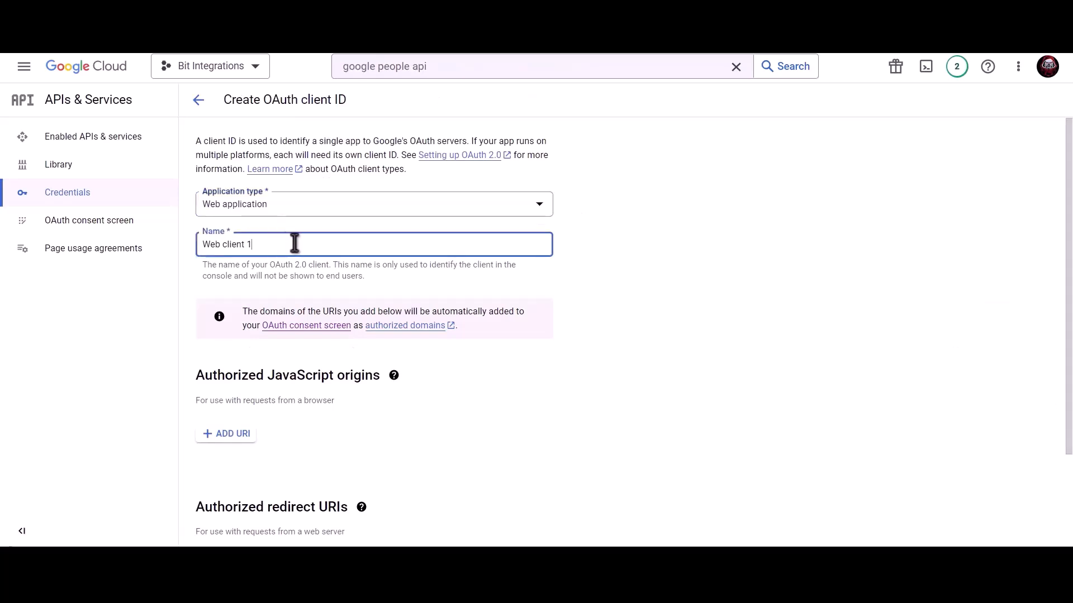
triple_click(316, 243)
type("Bit ")
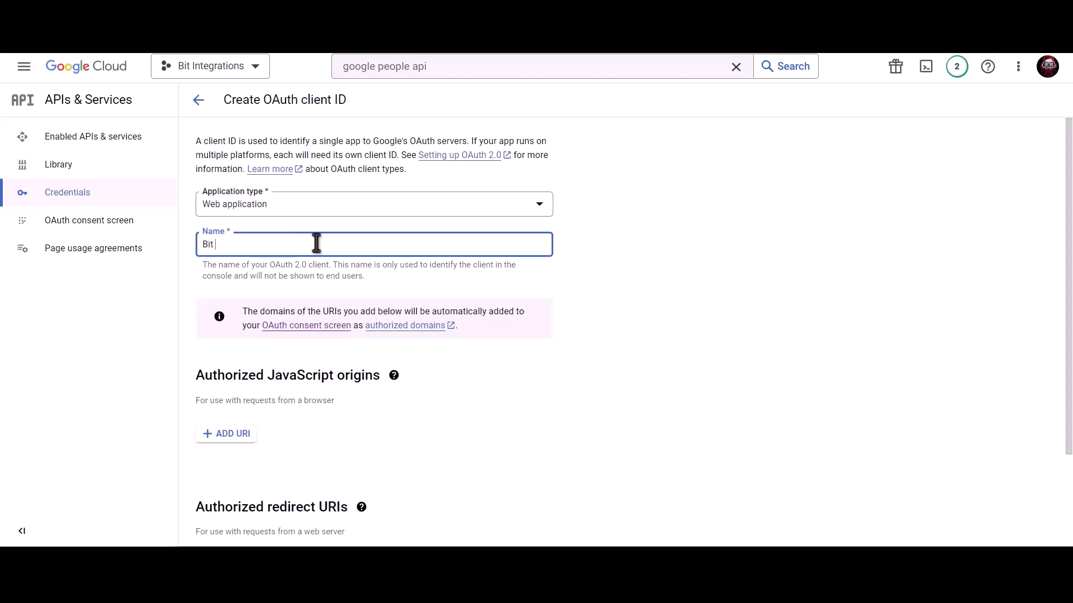
type("Integrations")
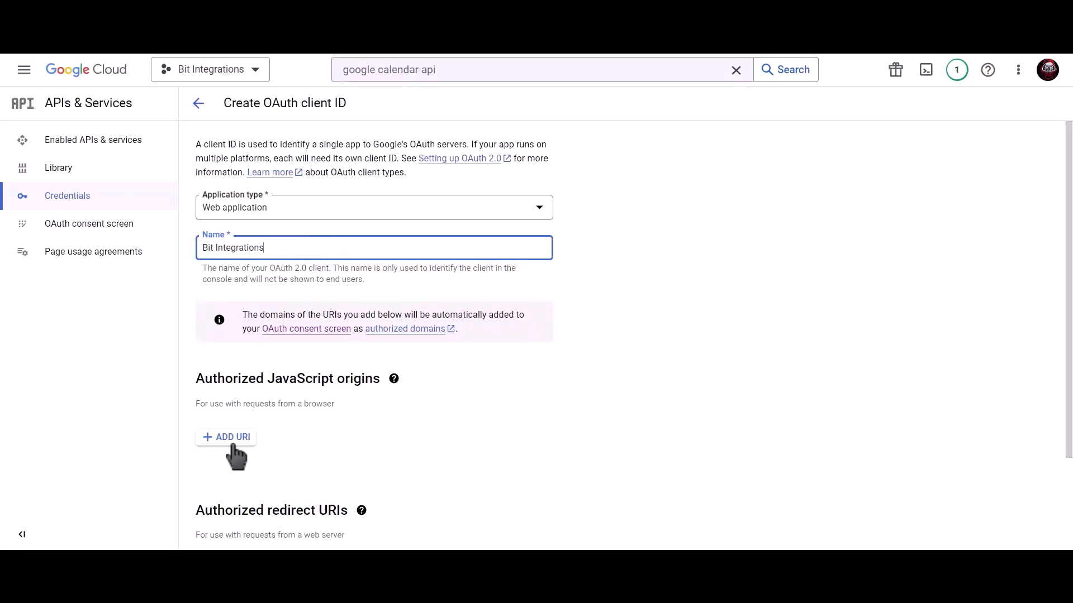
Copy the Homepage URL from the Google Calendar integration settings and add it to the OAuth client's authorized JavaScript origins
left_click(230, 434)
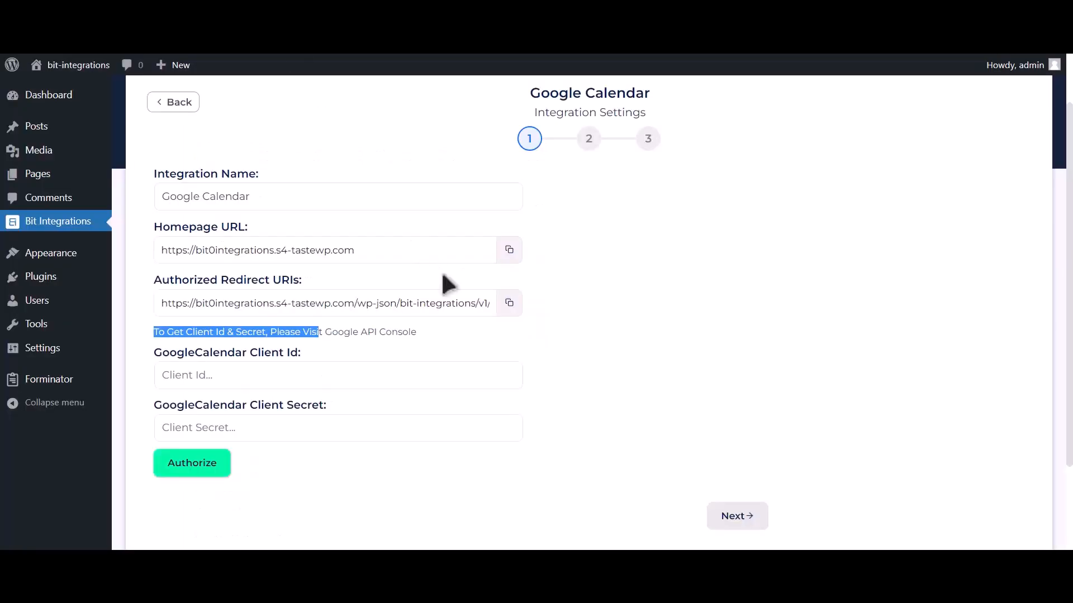
left_click(508, 250)
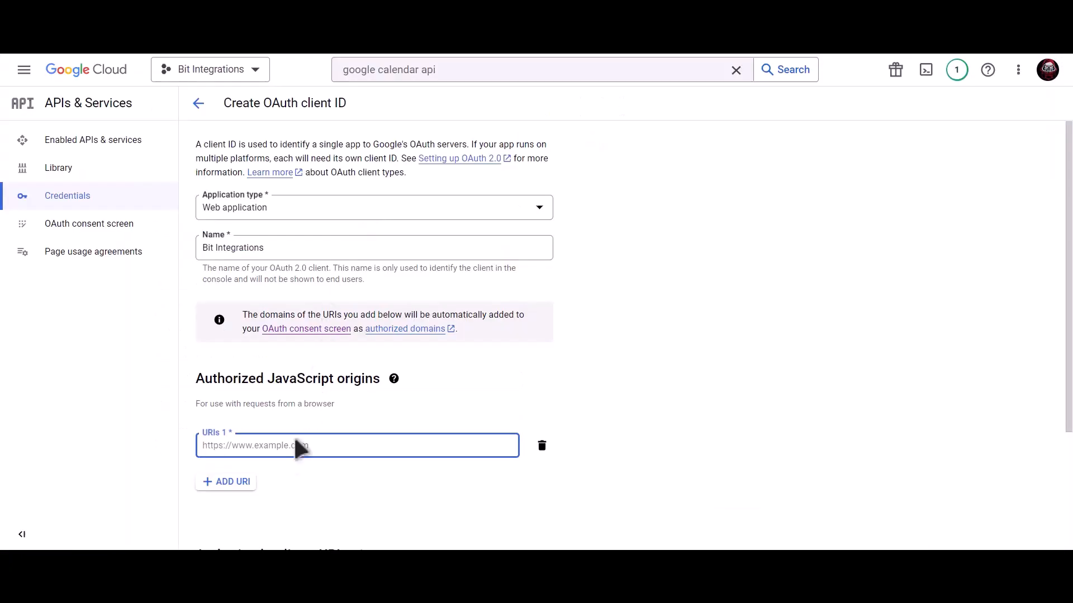
left_click(294, 451)
key("ctrl+v")
scroll(329, 397, "down", 3)
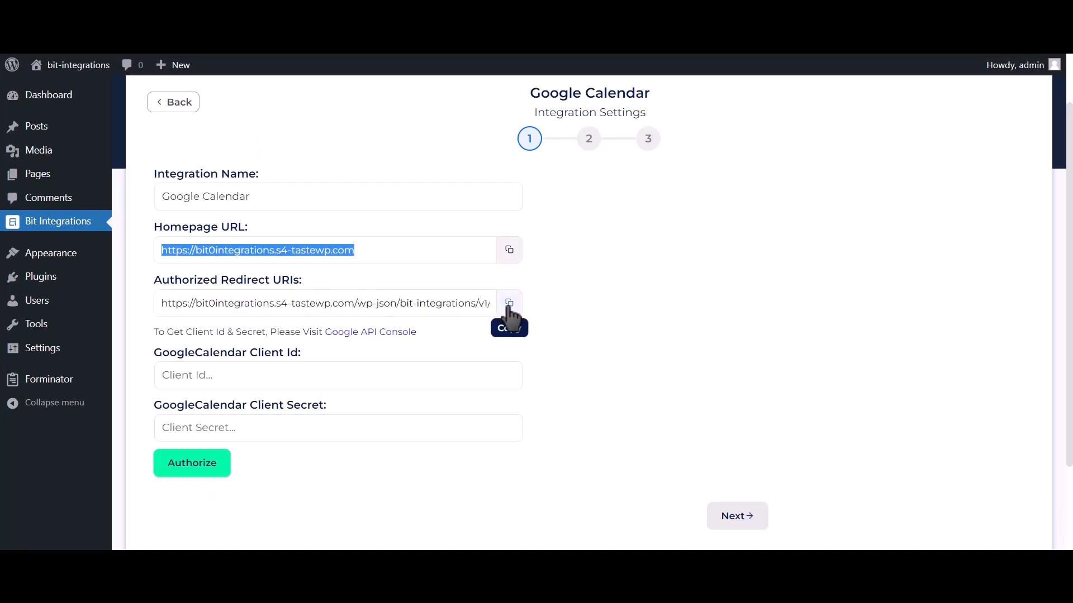
Copy the integration's Authorized Redirect URI into the OAuth client's authorized redirect URIs and create the client
left_click(509, 304)
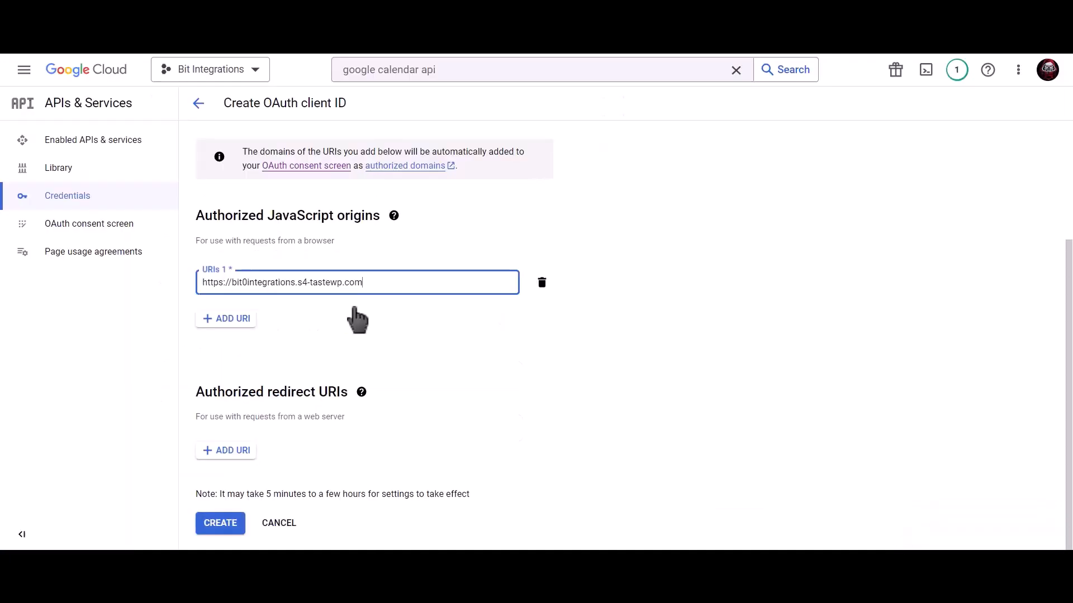
left_click(252, 455)
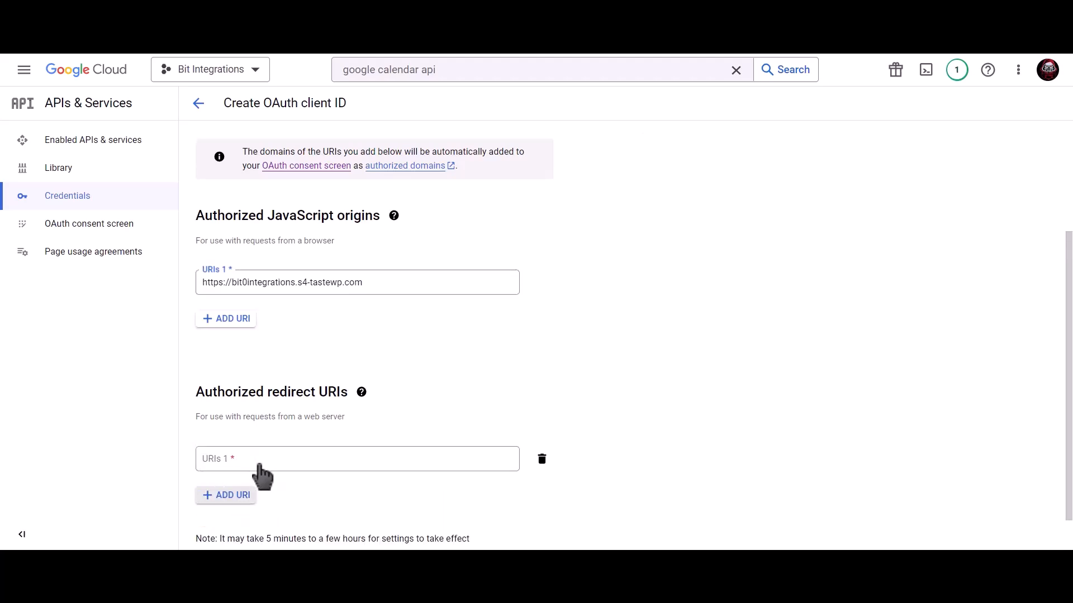
key("ctrl+v")
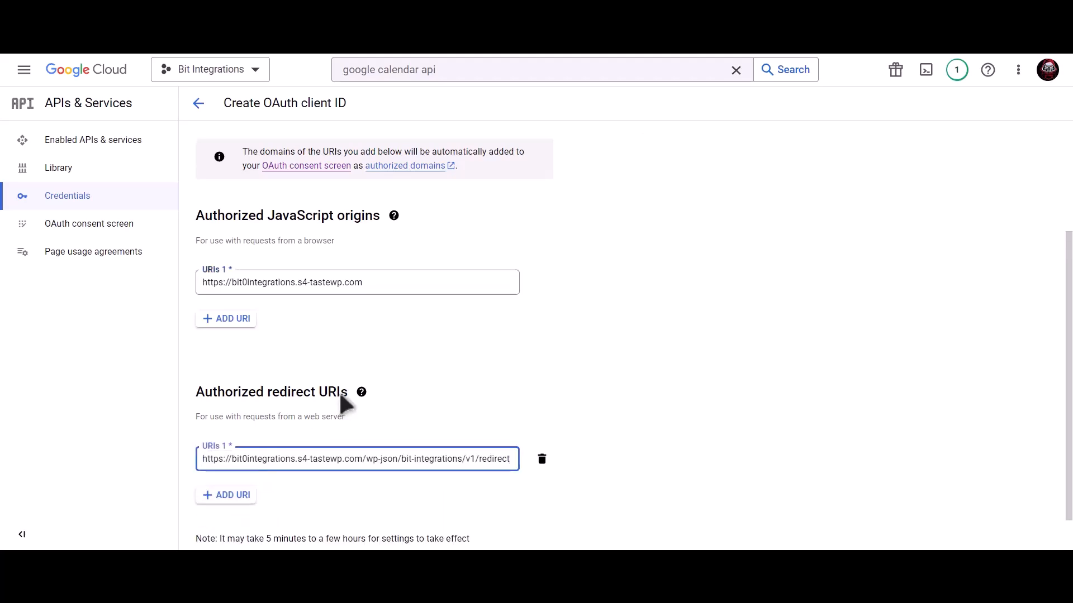
scroll(339, 391, "down", 1)
left_click(226, 526)
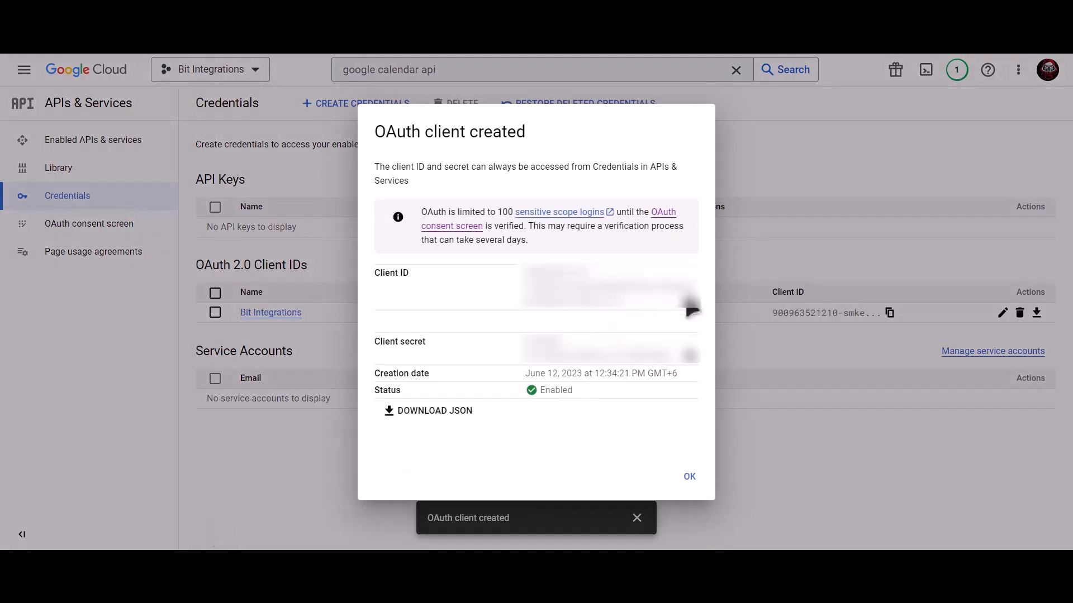
Copy the new OAuth client ID and client secret into the matching fields of the Google Calendar integration settings
left_click(693, 314)
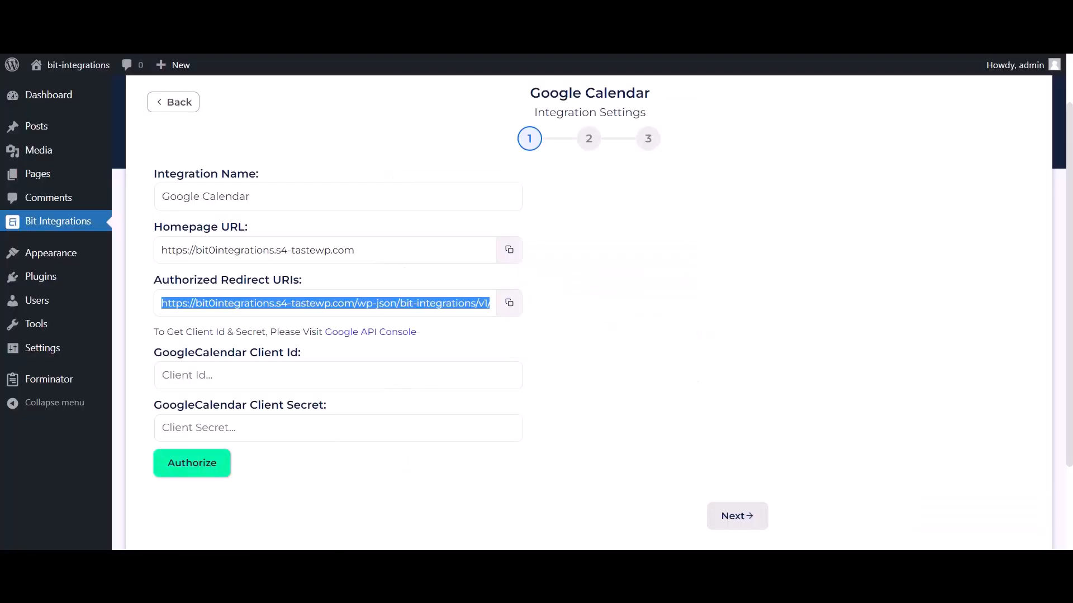
left_click(235, 375)
key("ctrl+v")
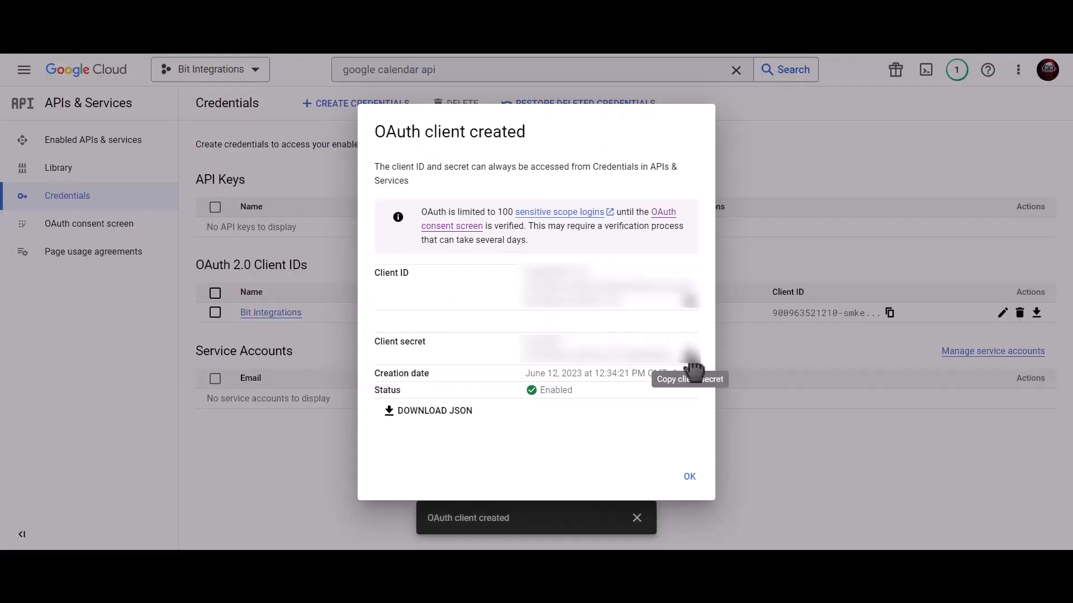
left_click(691, 359)
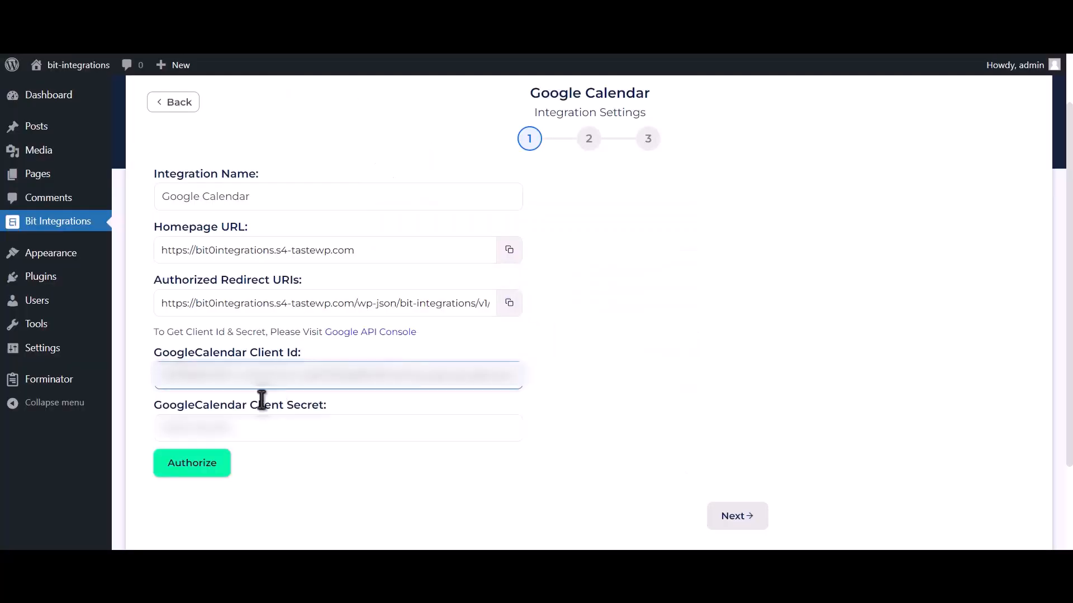
left_click(258, 425)
key("ctrl+v")
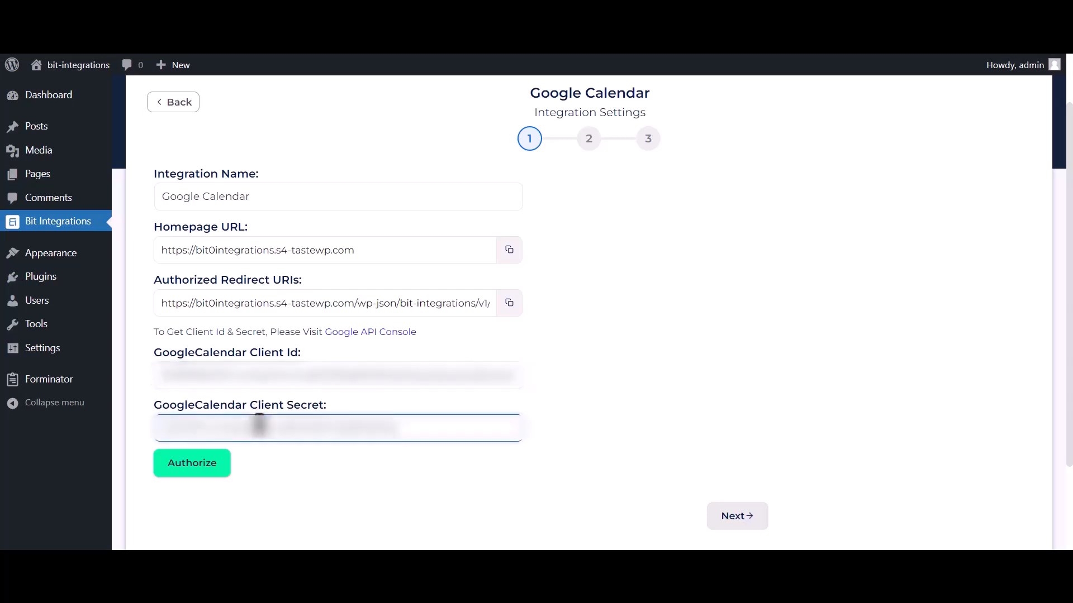
Authorize the integration with the Google account, continuing past the unverified app warning and allowing s4-tastewp.com access to Google Calendar
left_click(200, 464)
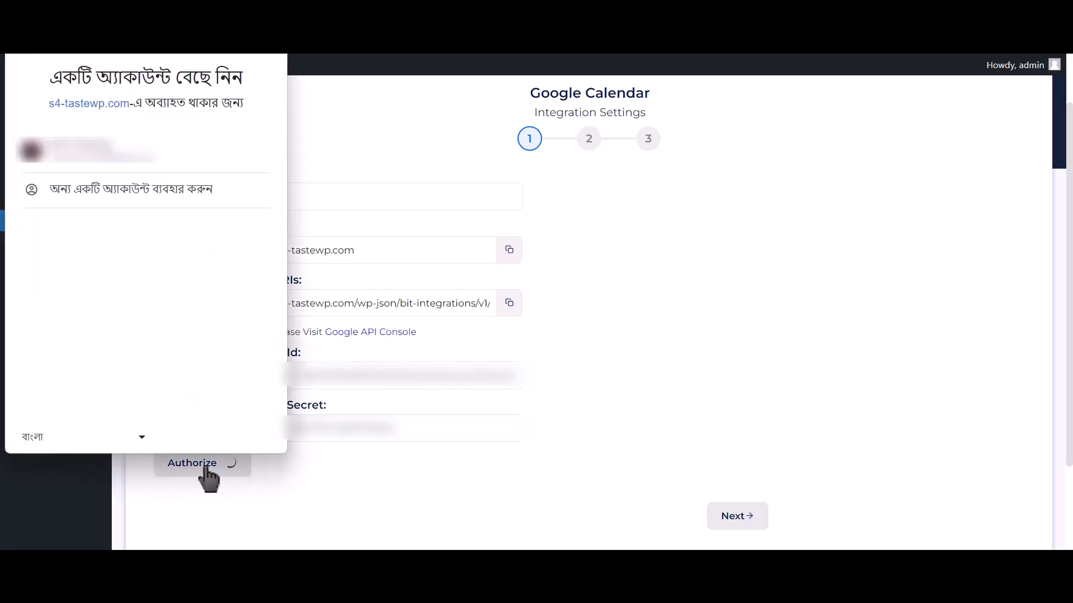
left_click(199, 162)
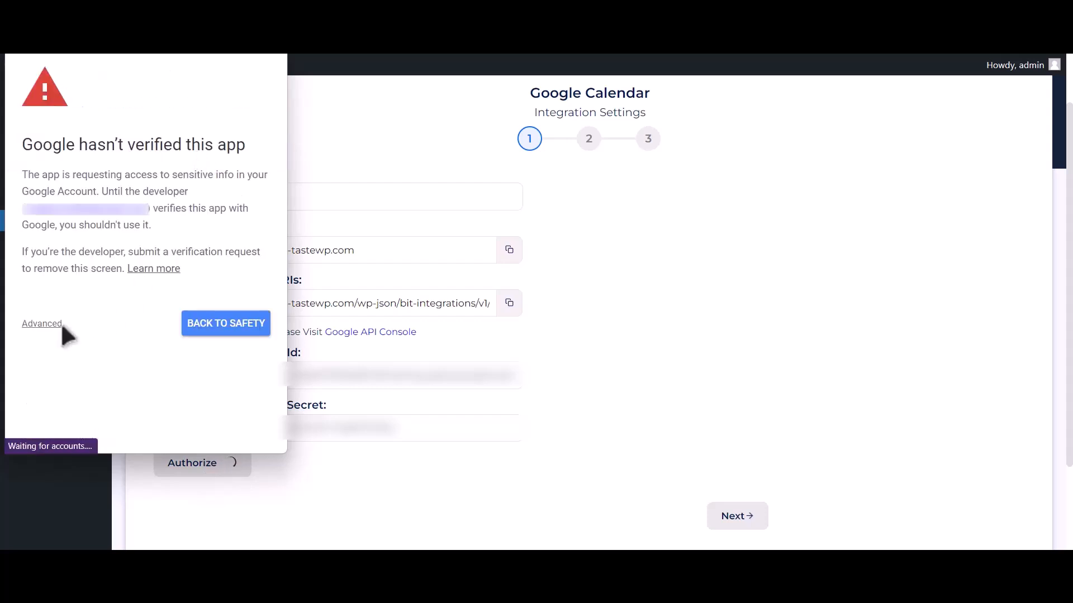
left_click(43, 325)
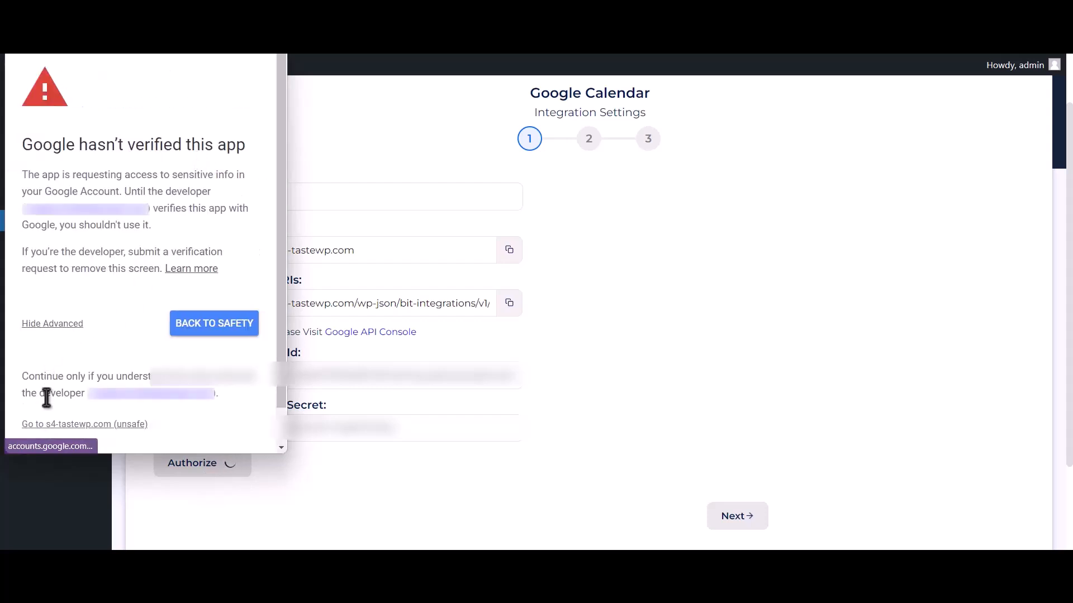
left_click(64, 425)
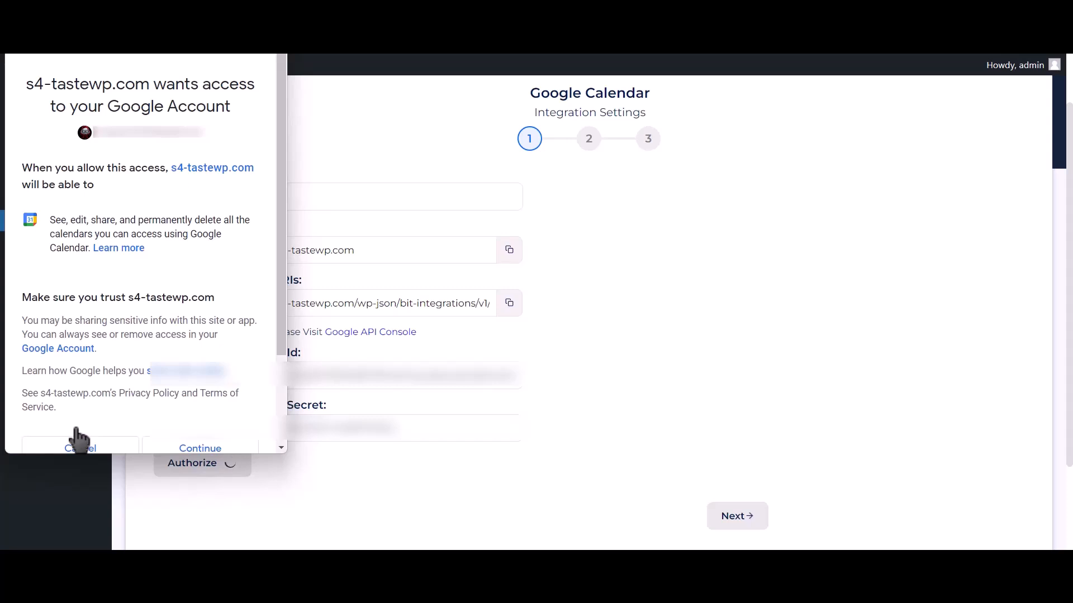
left_click(229, 448)
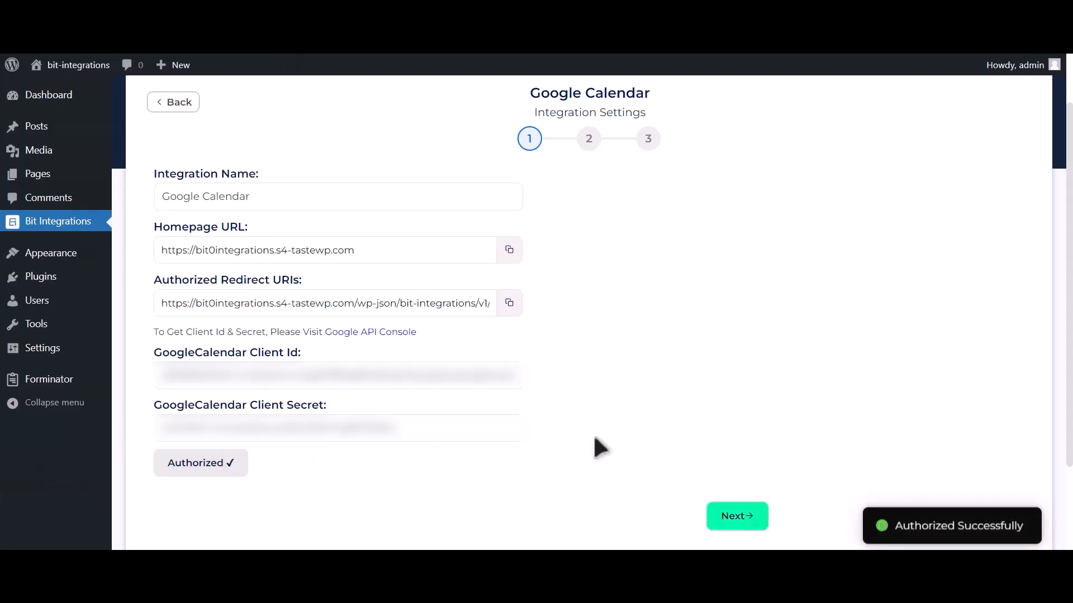
left_click_drag(893, 519, 1025, 522)
Proceed to the integration's second stage and select the Bit Integrations (owner) calendar and the Asia/Dhaka time zone
left_click(745, 523)
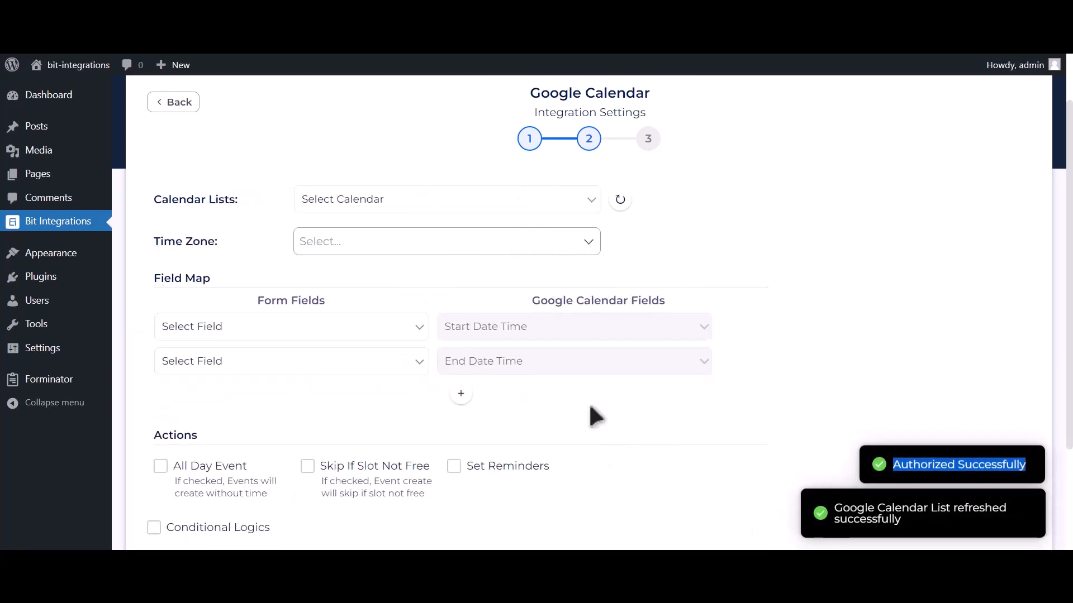
left_click(419, 201)
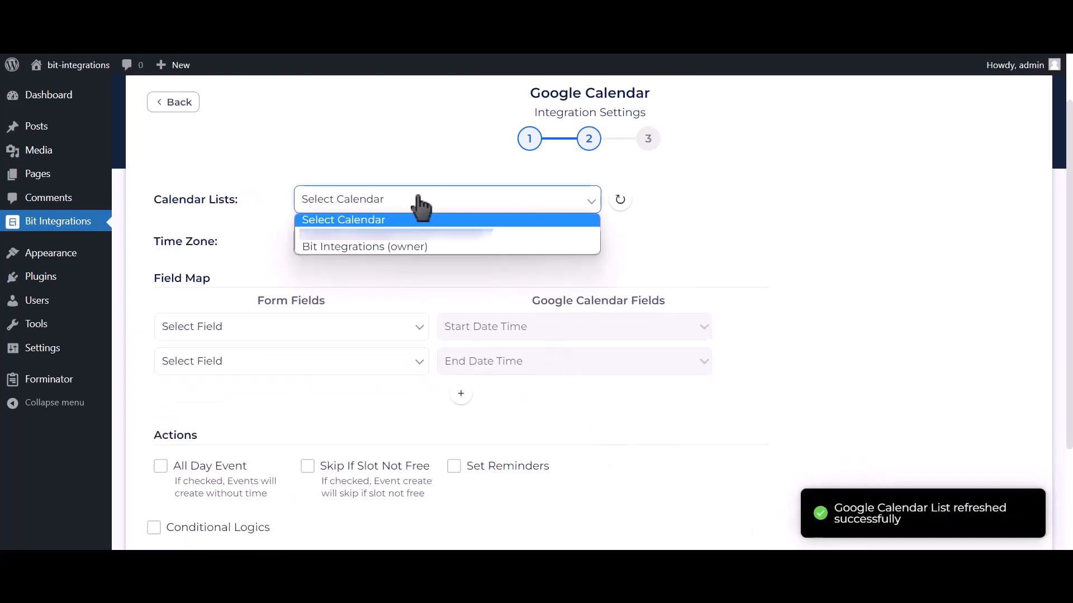
left_click(412, 247)
left_click(398, 244)
left_click(398, 244)
type("dhaka")
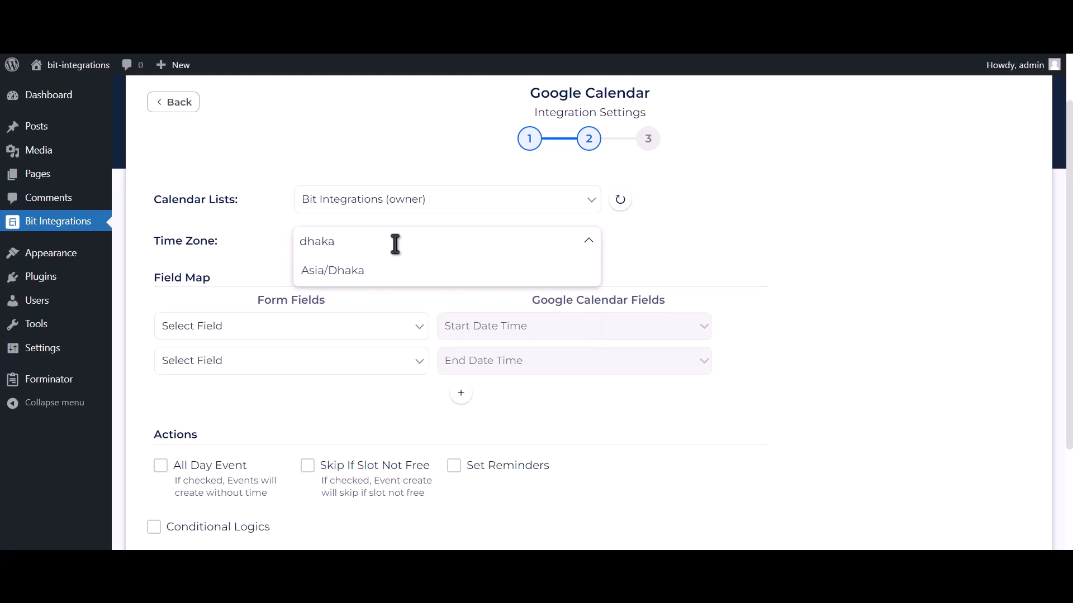
left_click(385, 271)
Map the Date-1 form field to both Start Date Time and End Date Time
scroll(391, 279, "up", 1)
scroll(402, 302, "down", 2)
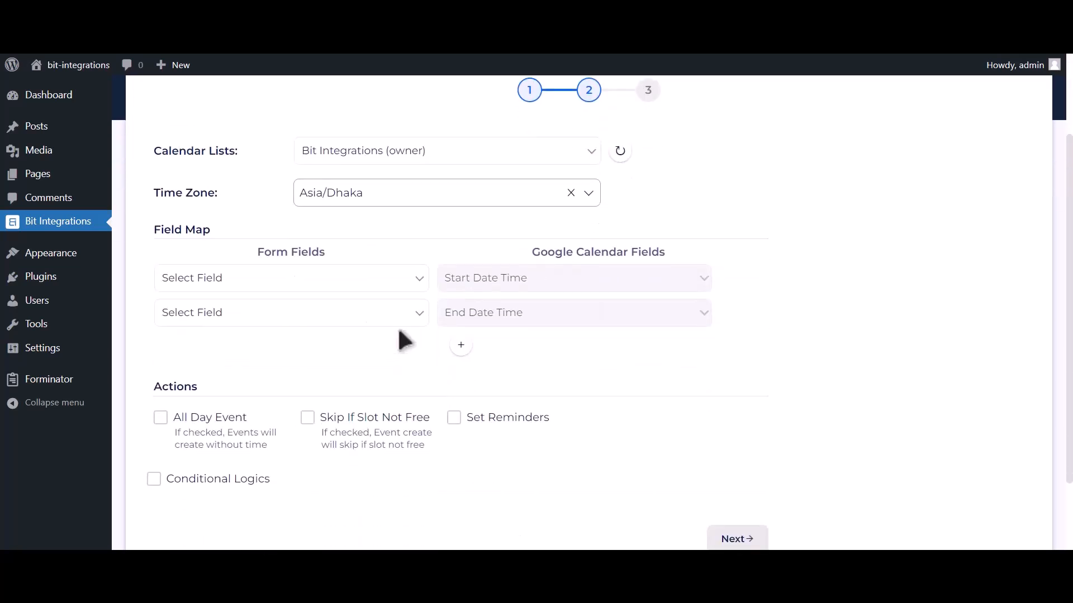
left_click(323, 285)
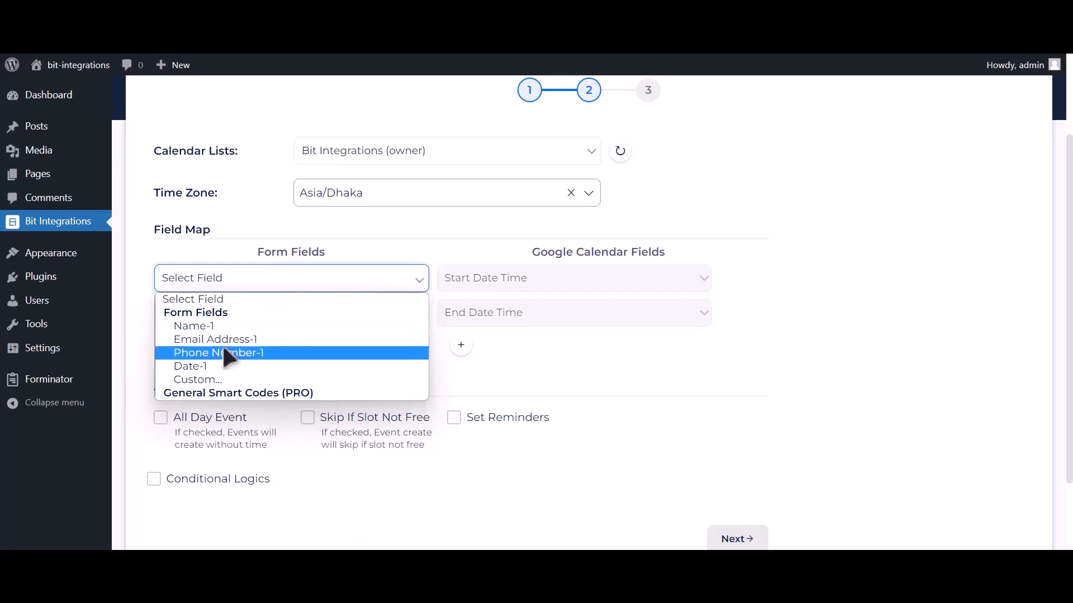
left_click(212, 365)
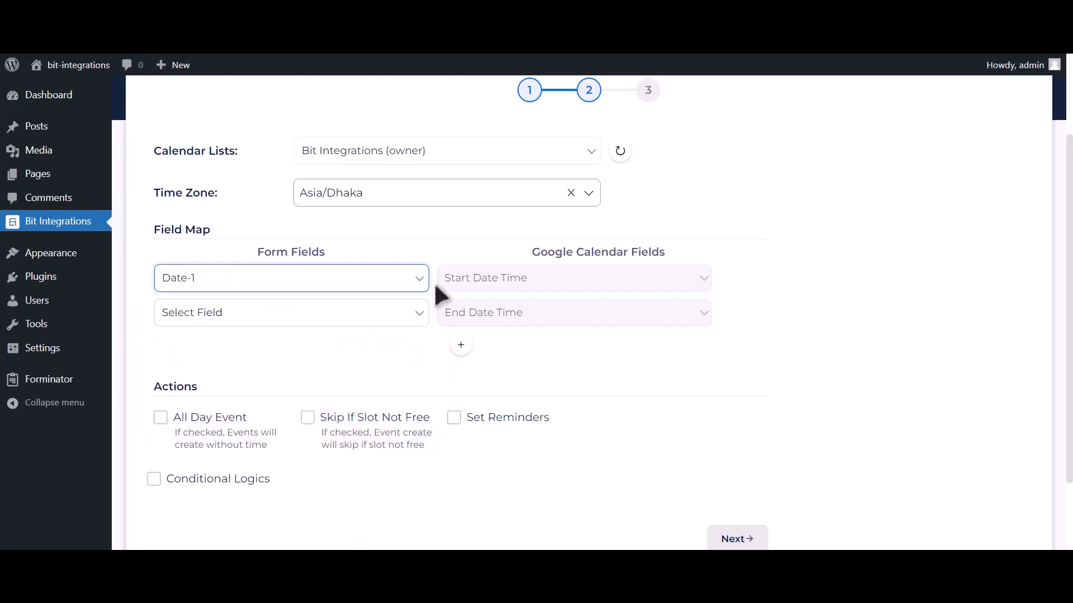
left_click(366, 316)
left_click(232, 400)
Add a field map row linking Email Address-1 to the Description calendar field
left_click(461, 345)
left_click(276, 364)
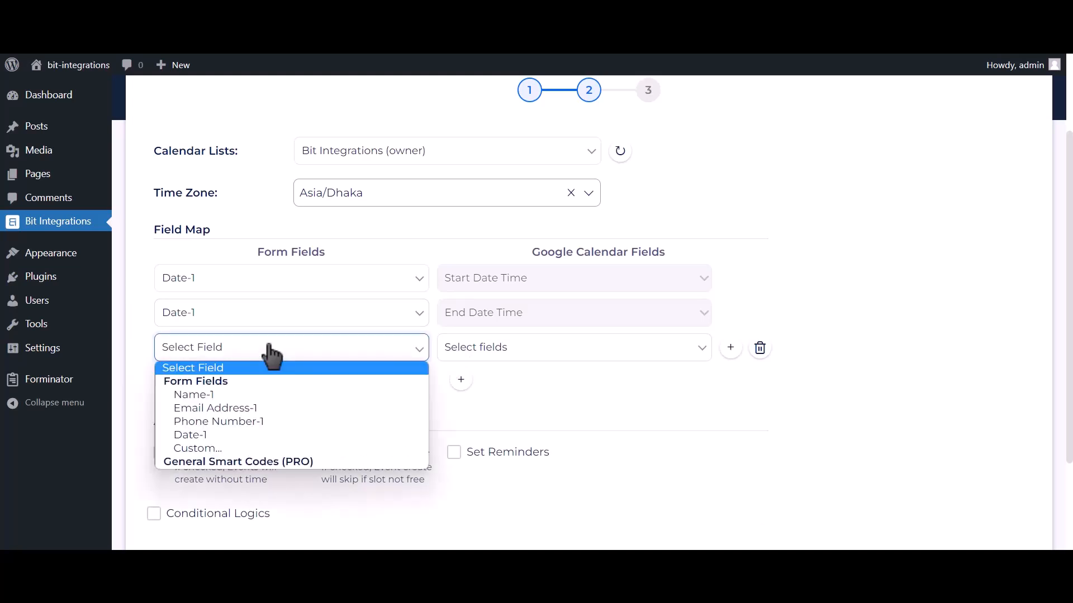
left_click(227, 403)
left_click(459, 359)
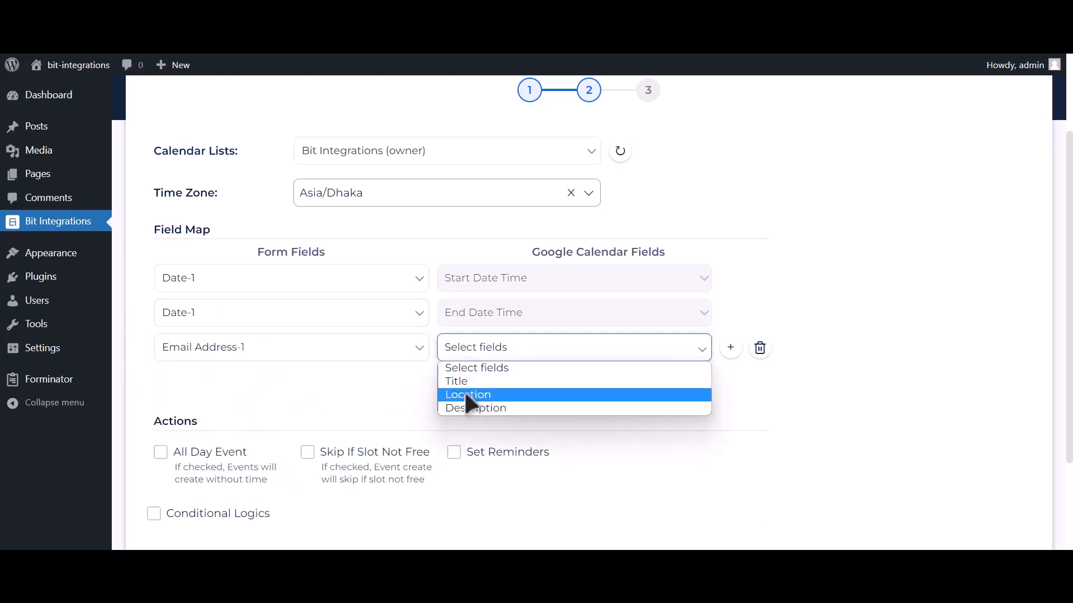
left_click(464, 403)
Add a field map row linking Name-1 to the Title calendar field
left_click(461, 381)
left_click(267, 384)
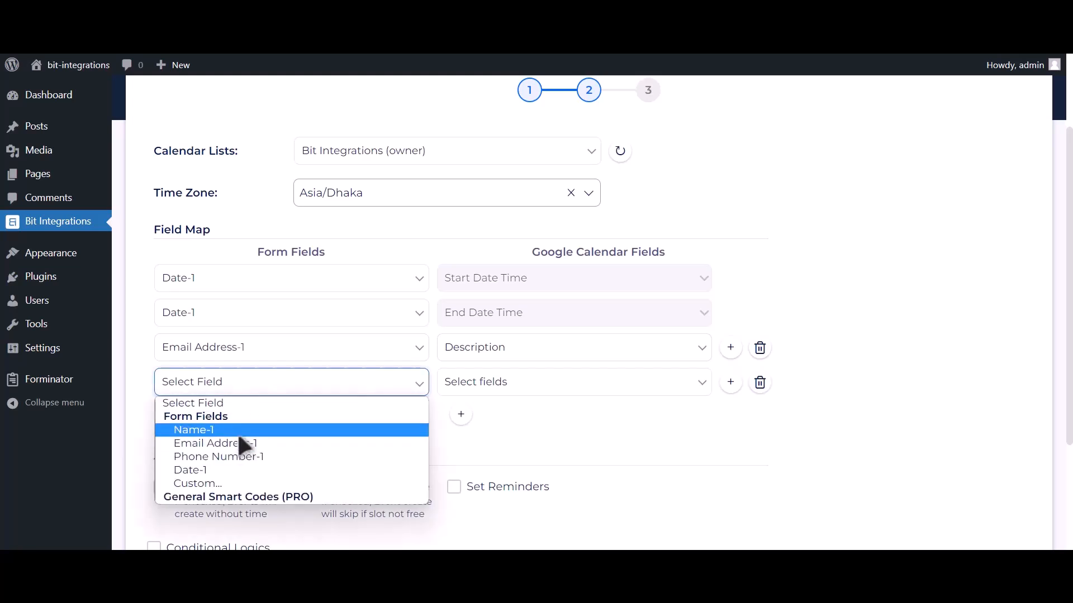
left_click(237, 432)
left_click(479, 385)
left_click(474, 416)
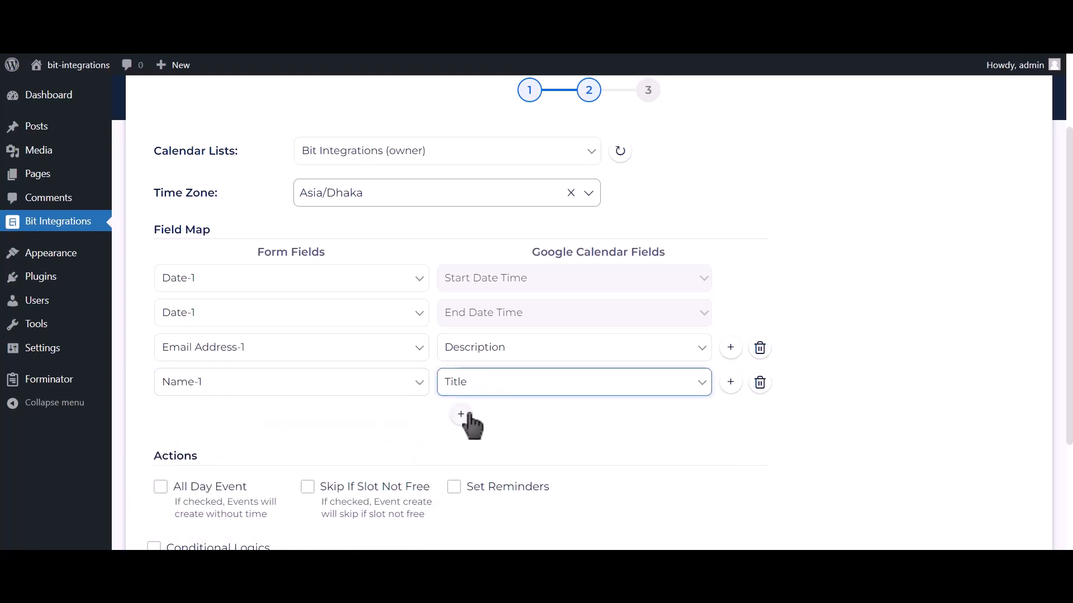
Add a field map row linking Phone Number-1 to the Description calendar field
left_click(461, 414)
left_click(275, 420)
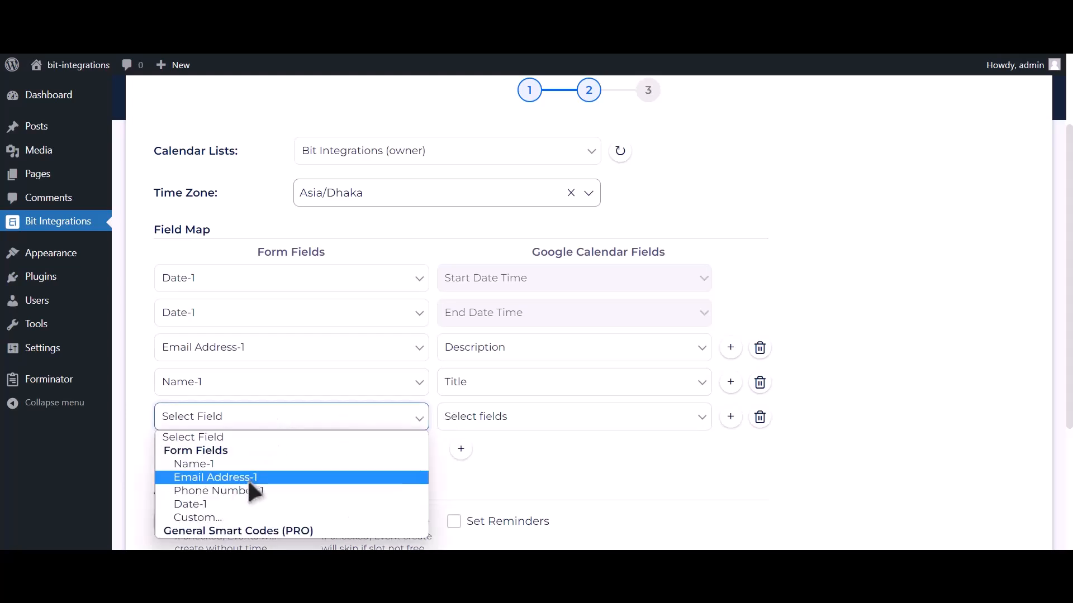
left_click(248, 490)
left_click(497, 423)
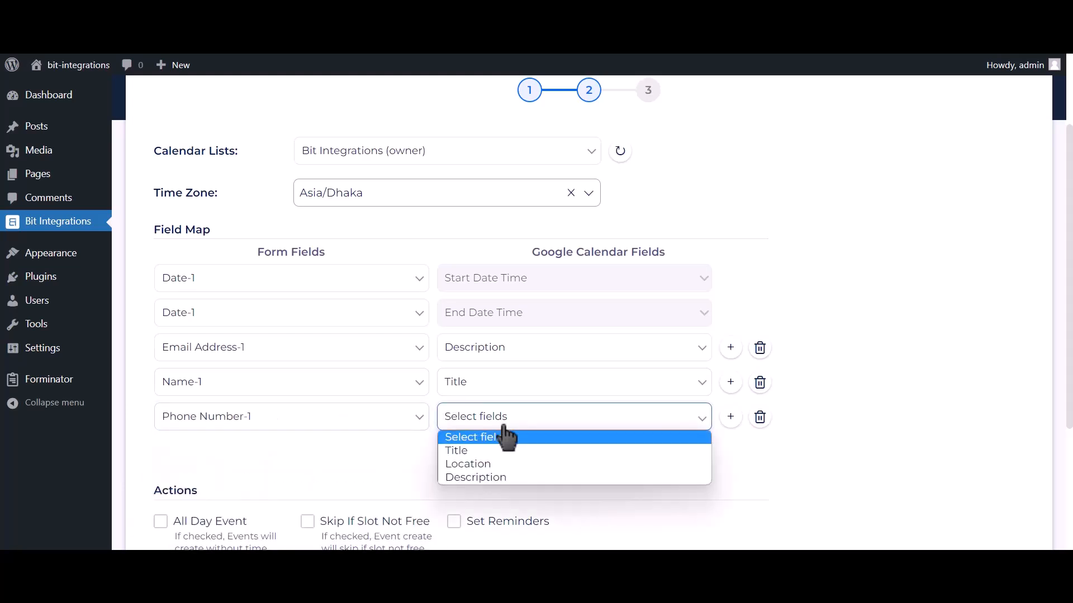
left_click(479, 477)
scroll(386, 436, "down", 2)
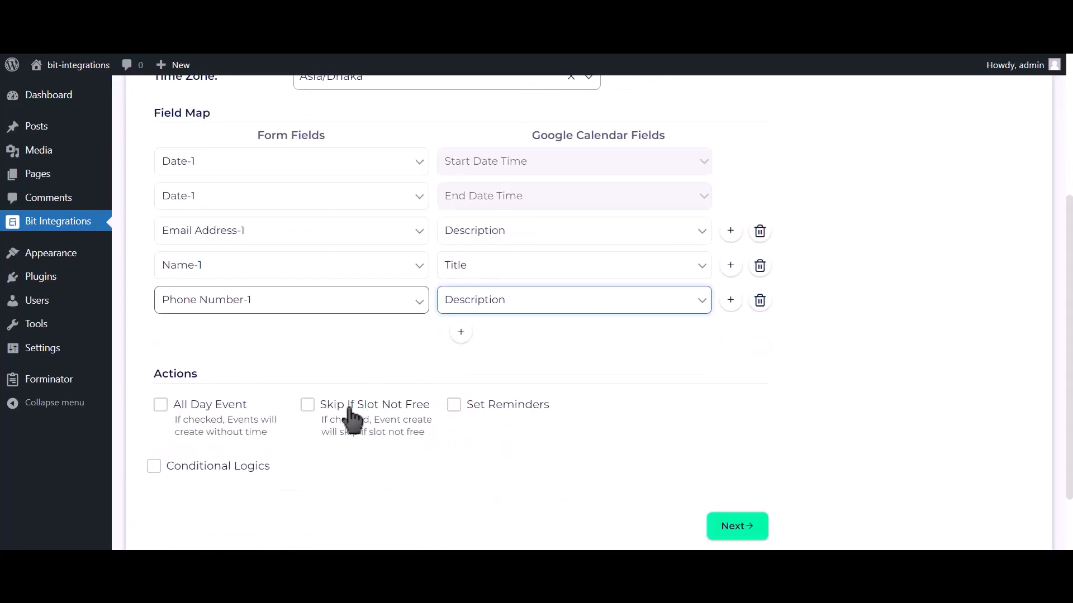
Enable the All Day Event action, then finish and save the Google Calendar integration
left_click(206, 405)
scroll(202, 408, "down", 1)
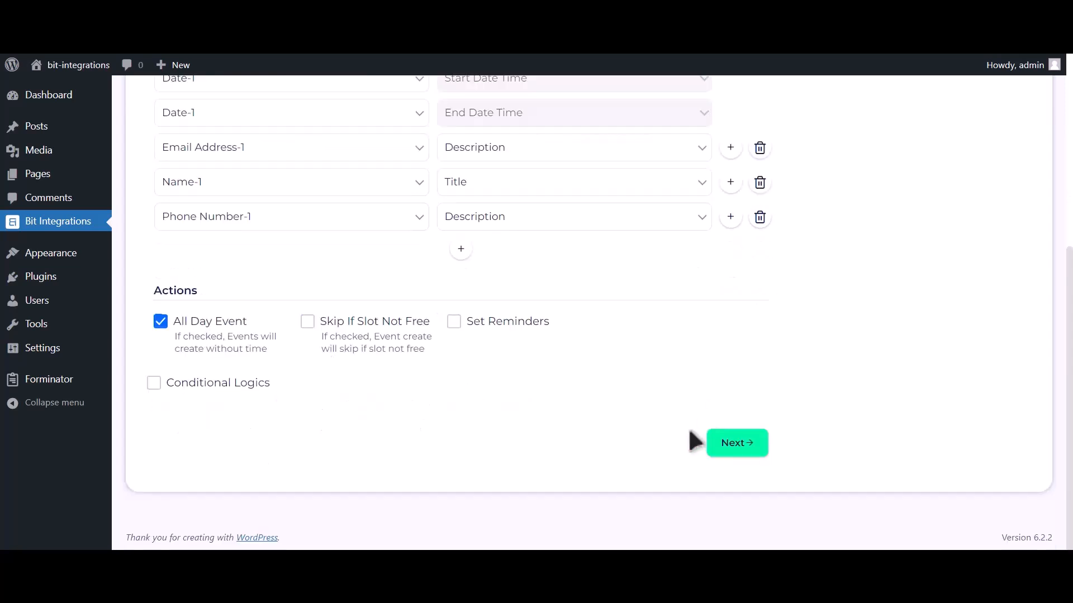
left_click(736, 447)
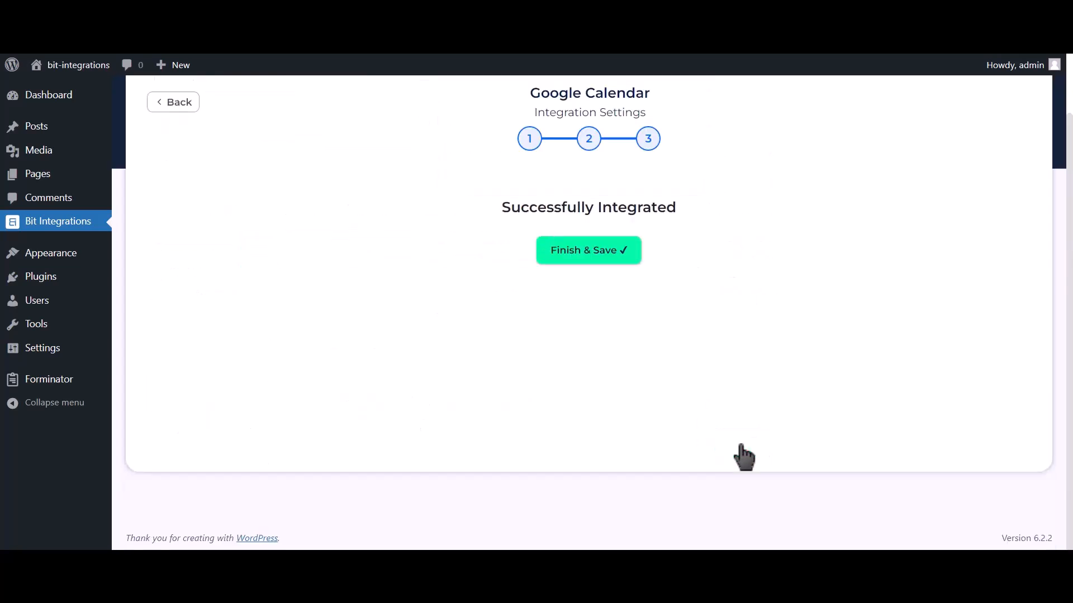
left_click(600, 259)
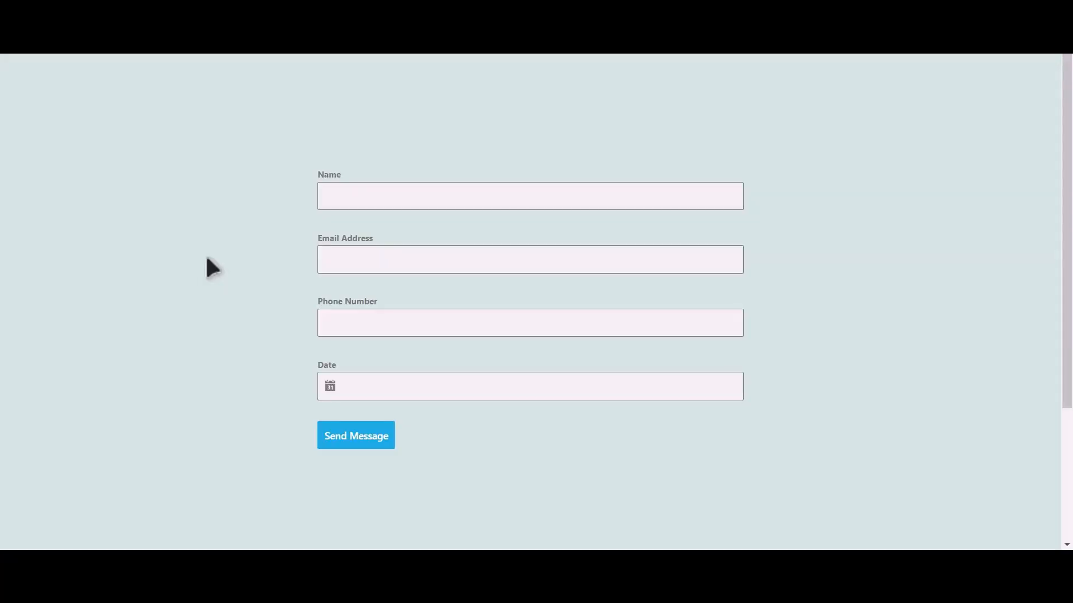
Fill in the test form with the name Bit Integrations, the contact's email address and phone number
left_click(416, 205)
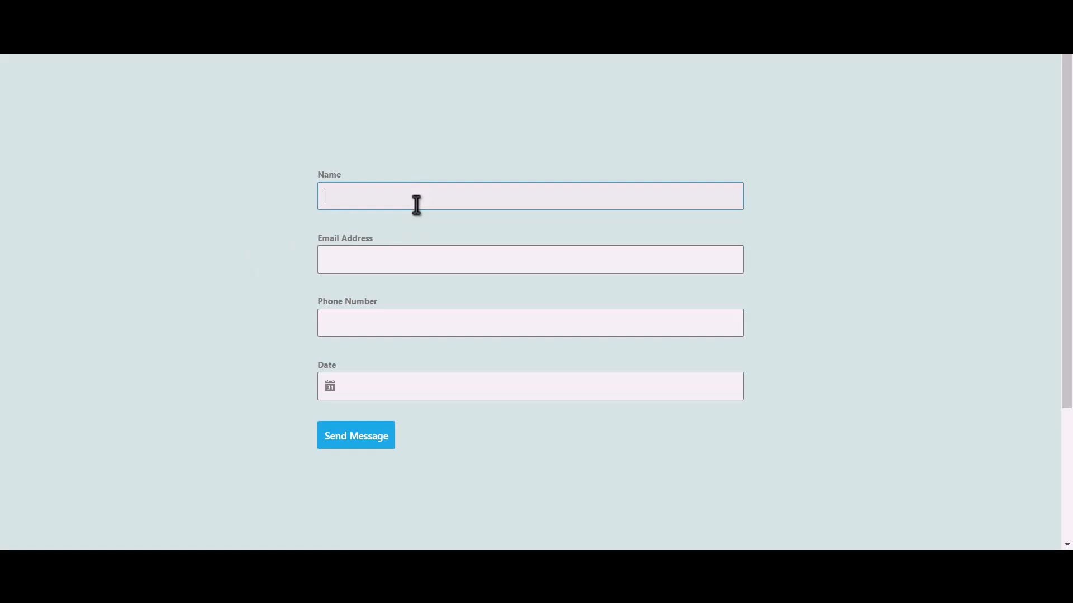
type("Bit Integrations")
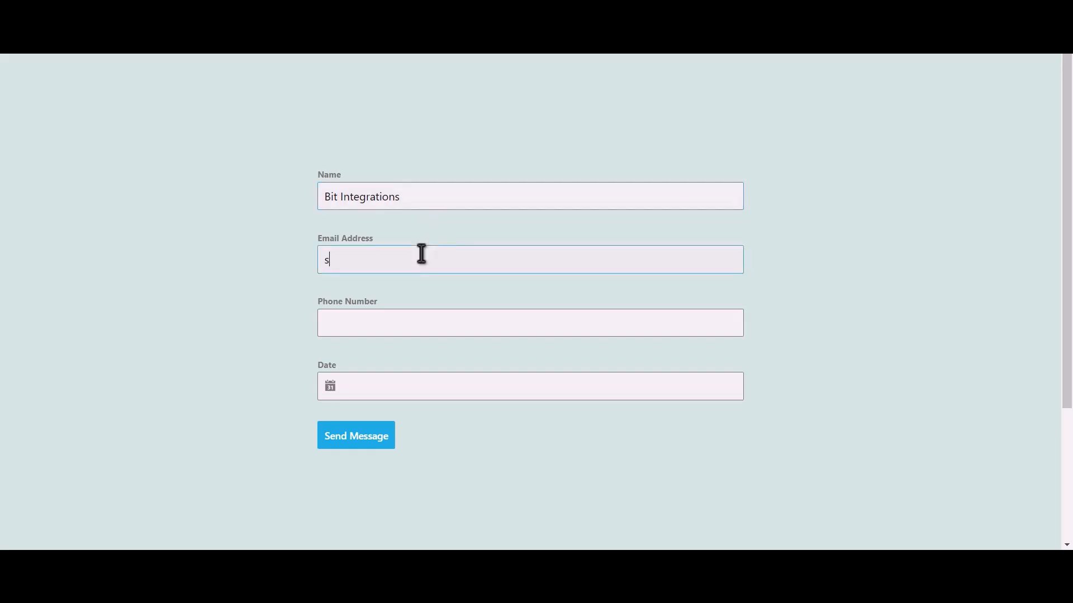
left_click(421, 254)
left_click(408, 324)
type("444555666")
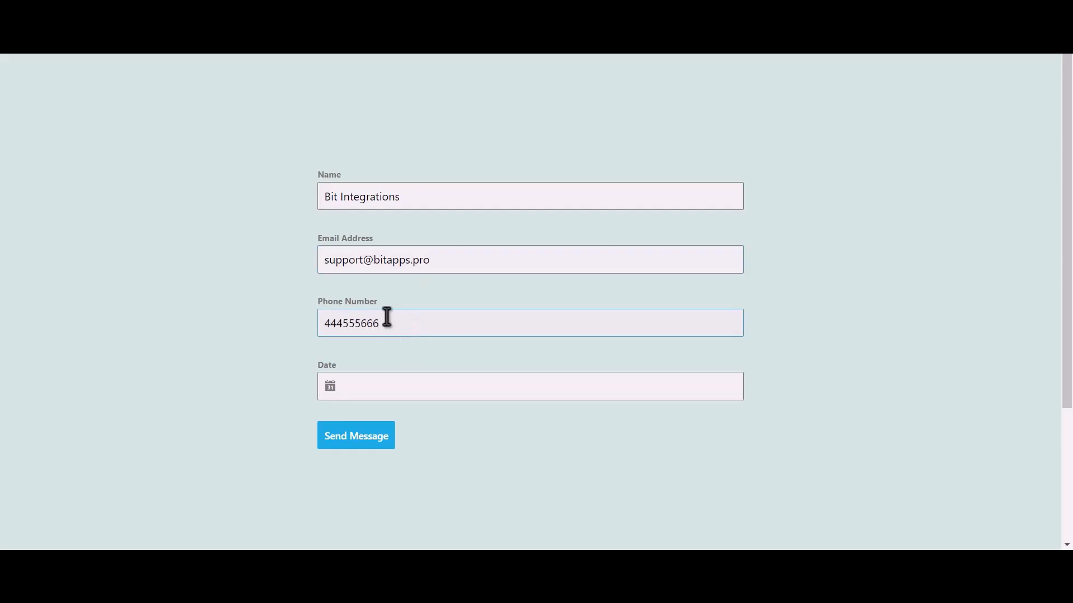
Set the form's date to 06/13/2023 and submit the form
left_click(379, 385)
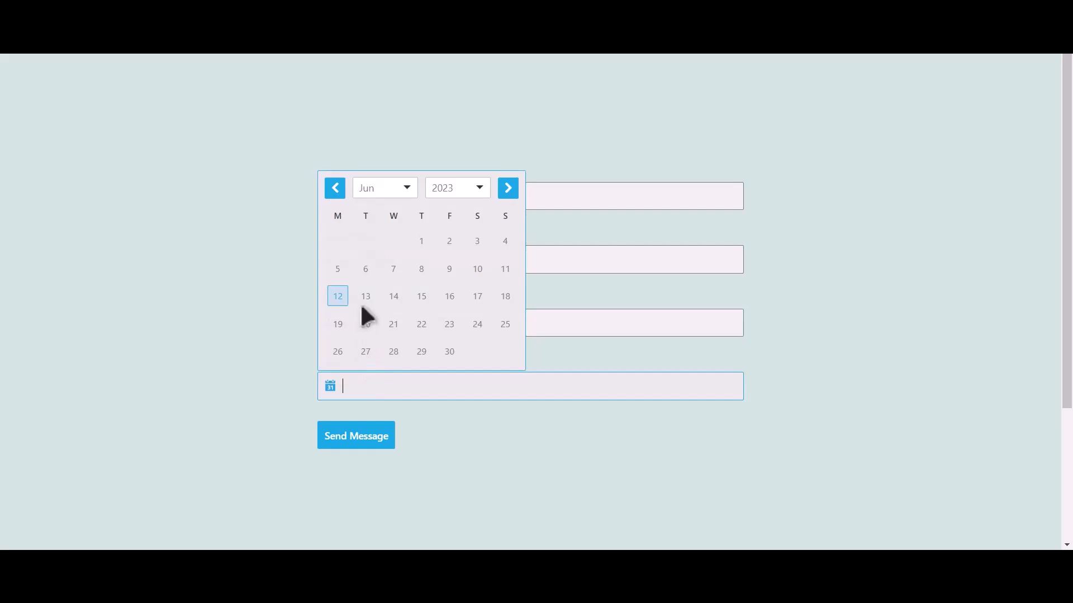
left_click(366, 297)
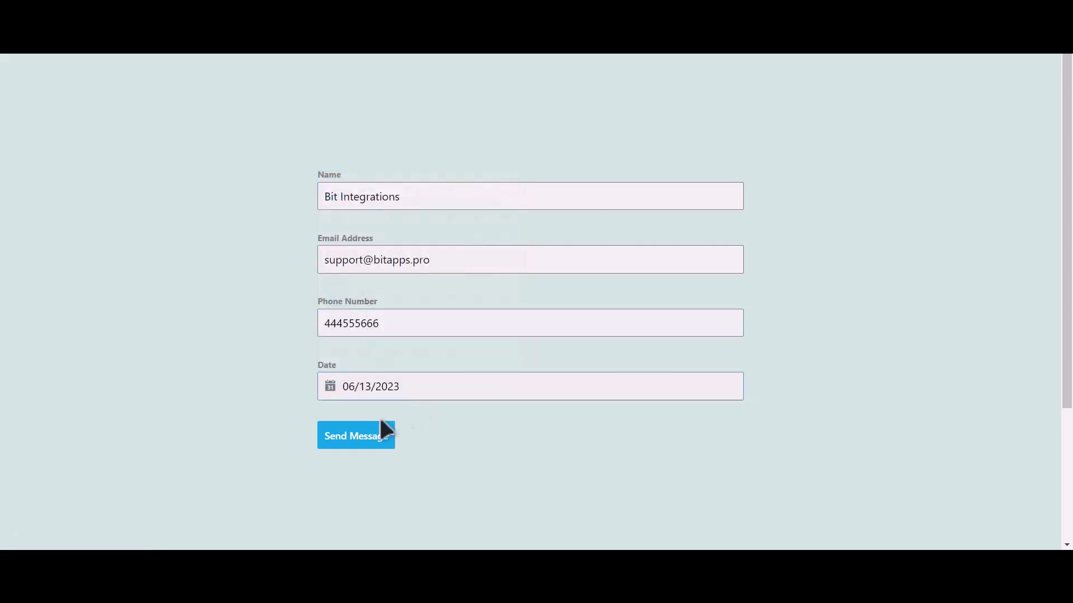
left_click(370, 435)
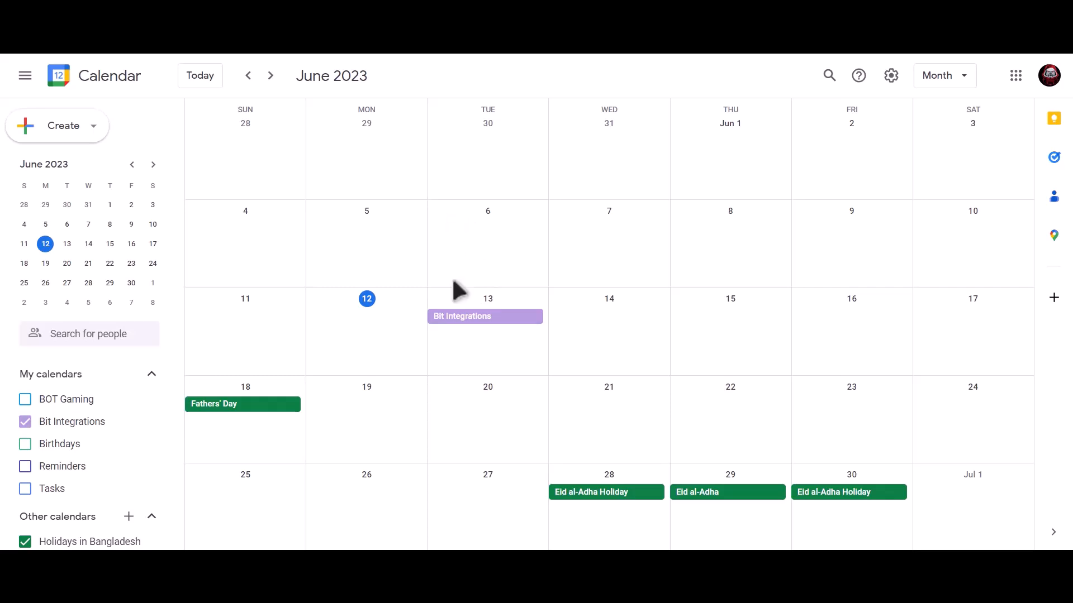
Switch to Google Calendar and open the details of the Bit Integrations event on June 13
left_click(525, 319)
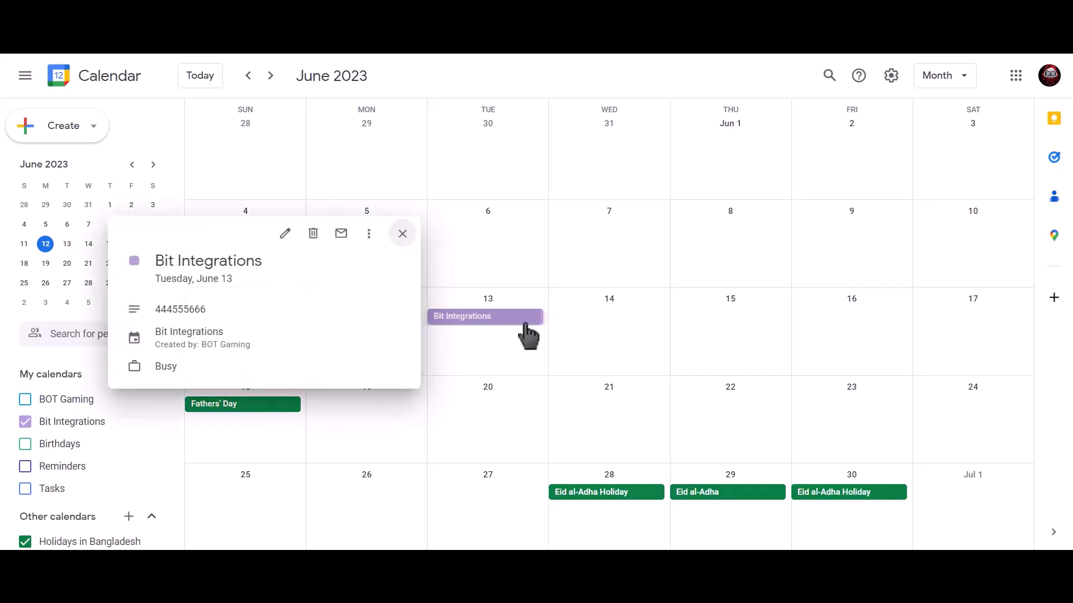